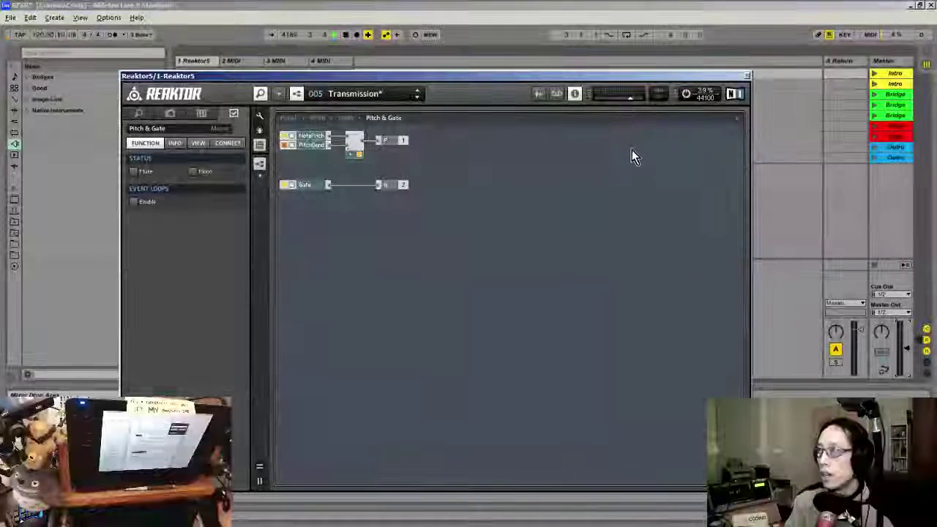
# Switch to sfxr and reposition its window over the middle of the Reaktor window
pyautogui.hotkey('alt', 'Tab')
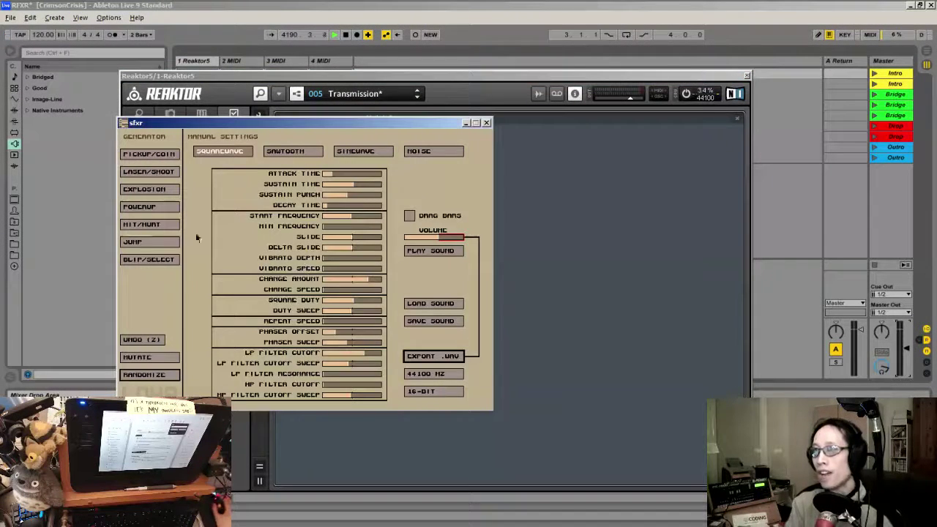
pyautogui.moveTo(293, 127); pyautogui.dragTo(346, 127)
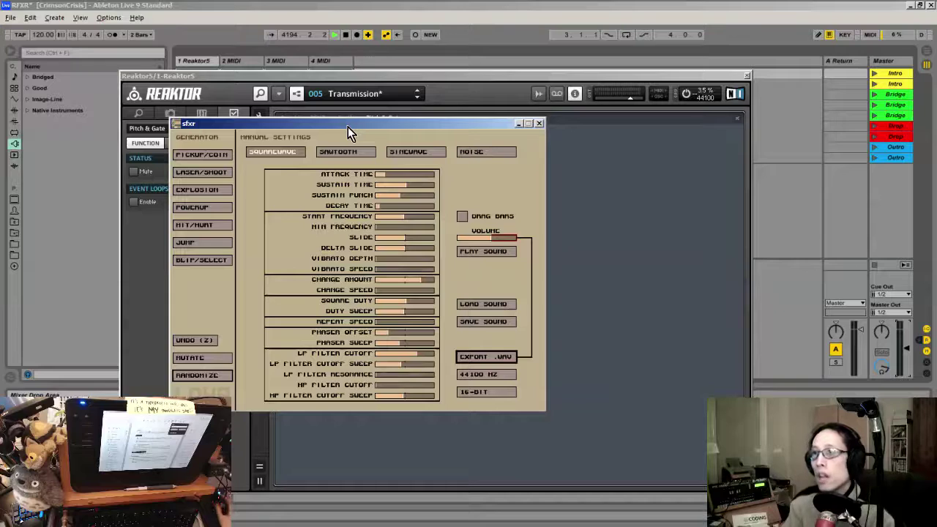
pyautogui.moveTo(348, 127); pyautogui.dragTo(412, 117)
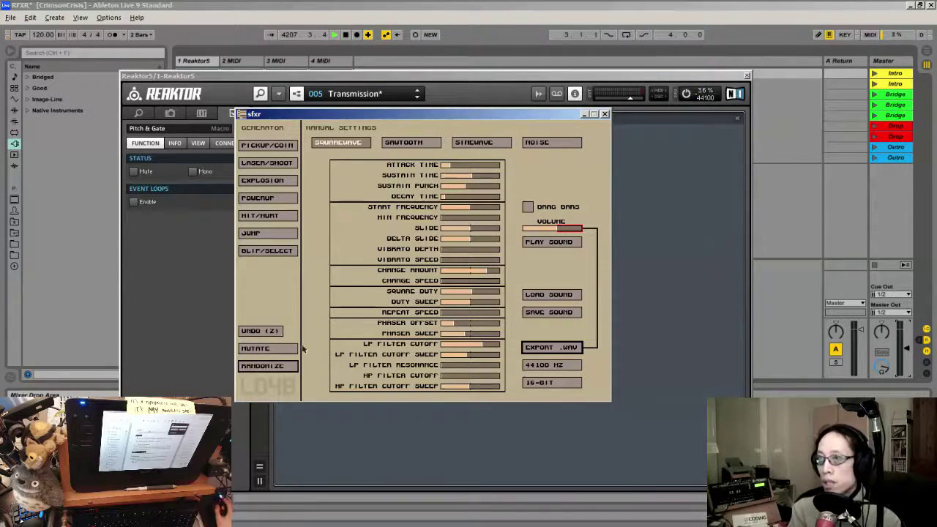
# Generate a long series of randomized sounds in sfxr to audition its random generator
pyautogui.click(263, 369)
pyautogui.click(264, 369)
pyautogui.click(264, 369)
pyautogui.click(264, 369)
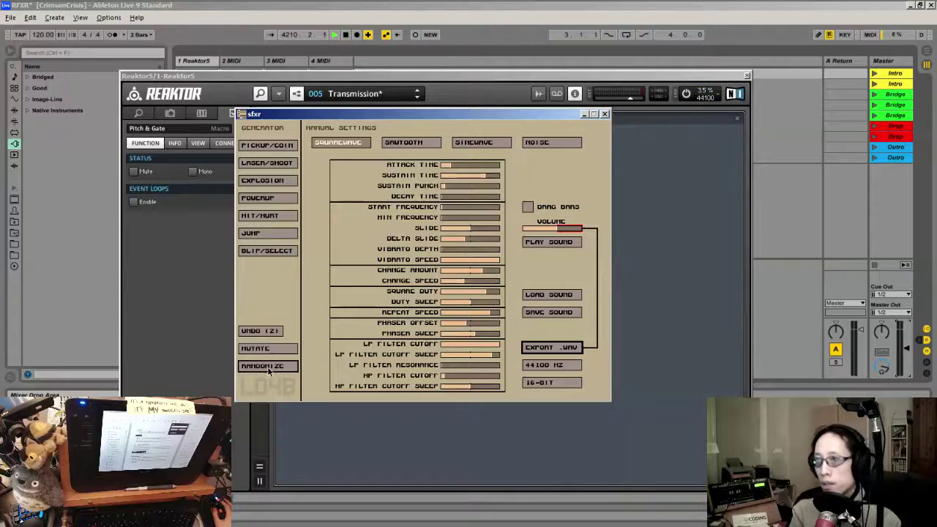
pyautogui.click(268, 368)
pyautogui.click(268, 367)
pyautogui.click(268, 368)
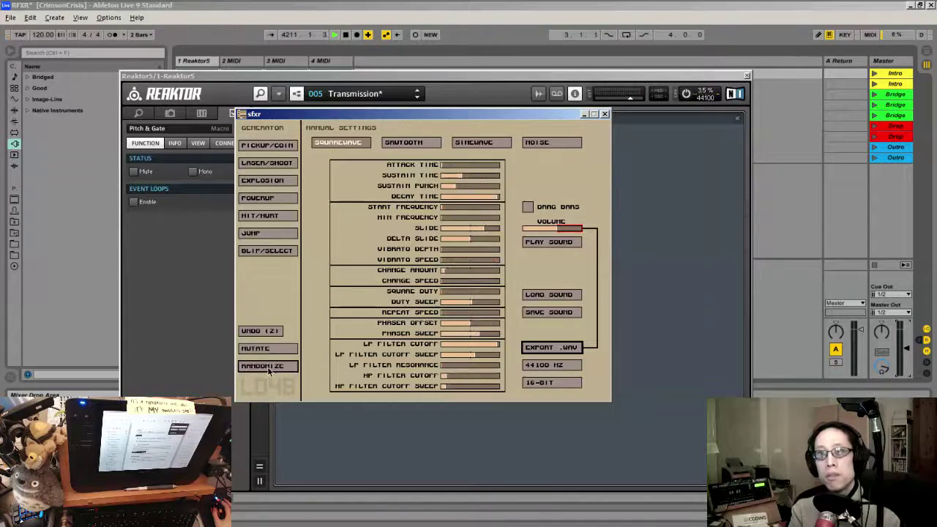
pyautogui.click(269, 367)
pyautogui.click(268, 368)
pyautogui.click(268, 367)
pyautogui.click(269, 368)
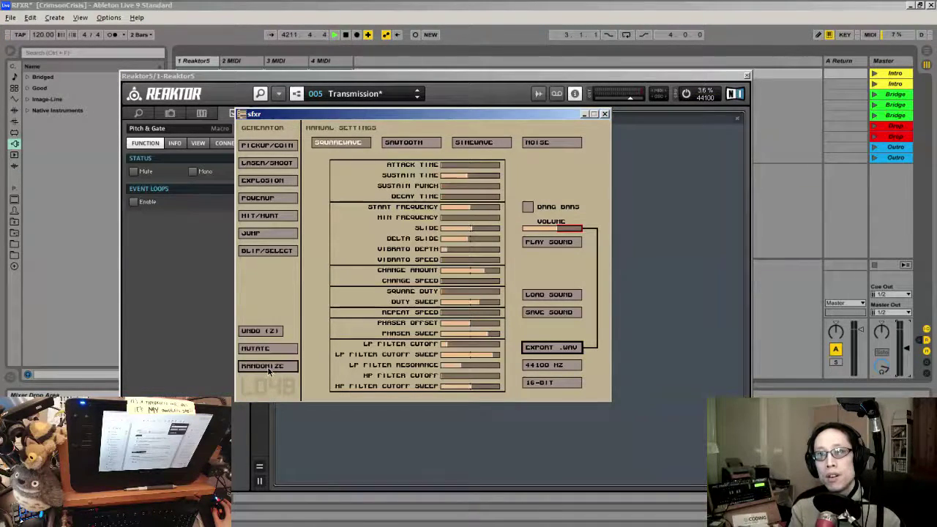
pyautogui.click(269, 368)
pyautogui.click(268, 367)
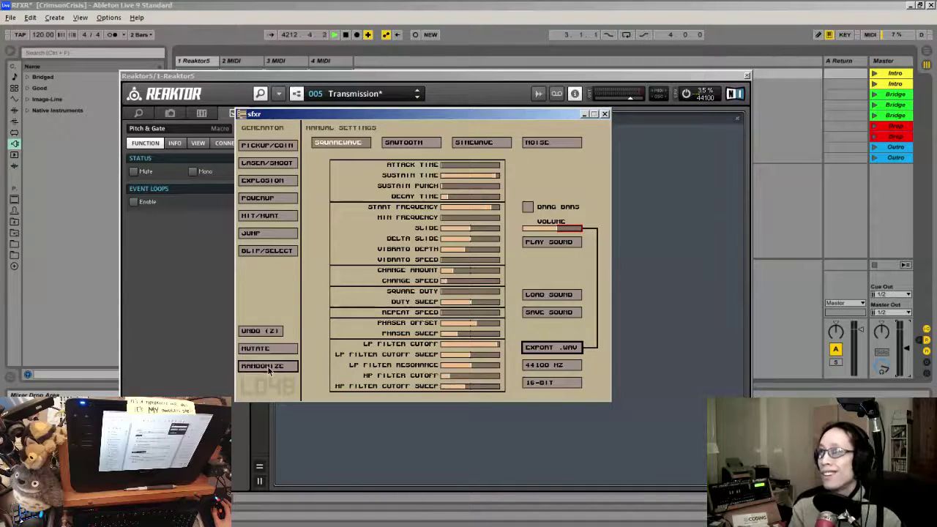
pyautogui.click(269, 367)
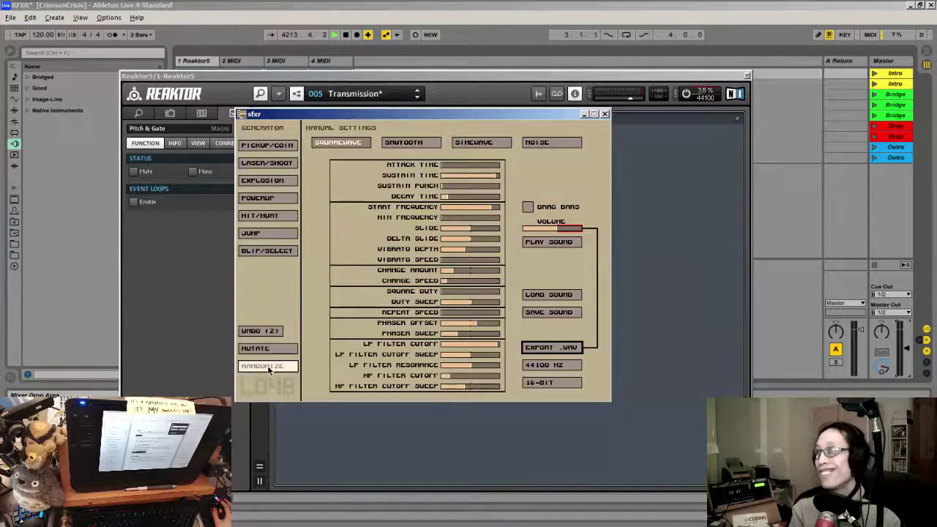
pyautogui.click(269, 368)
pyautogui.click(268, 368)
pyautogui.click(269, 368)
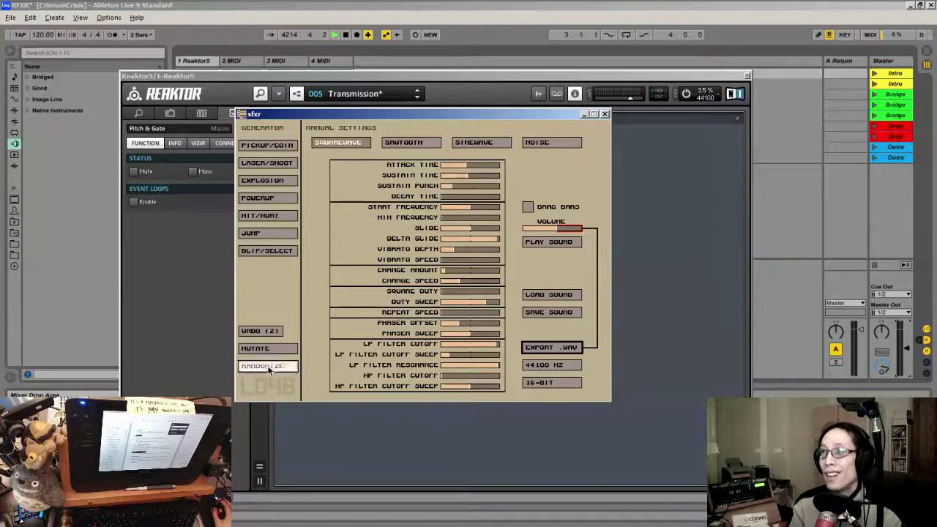
pyautogui.click(268, 368)
pyautogui.click(269, 367)
pyautogui.click(269, 368)
pyautogui.click(269, 367)
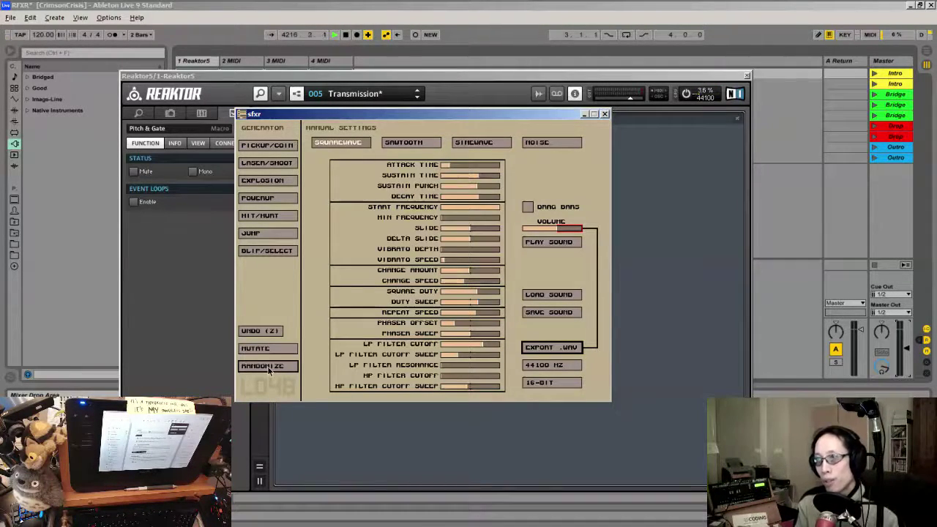
# Generate several preset sounds in sfxr from the Pickup/Coin, Laser/Shoot and Explosion generators
pyautogui.click(275, 147)
pyautogui.click(275, 147)
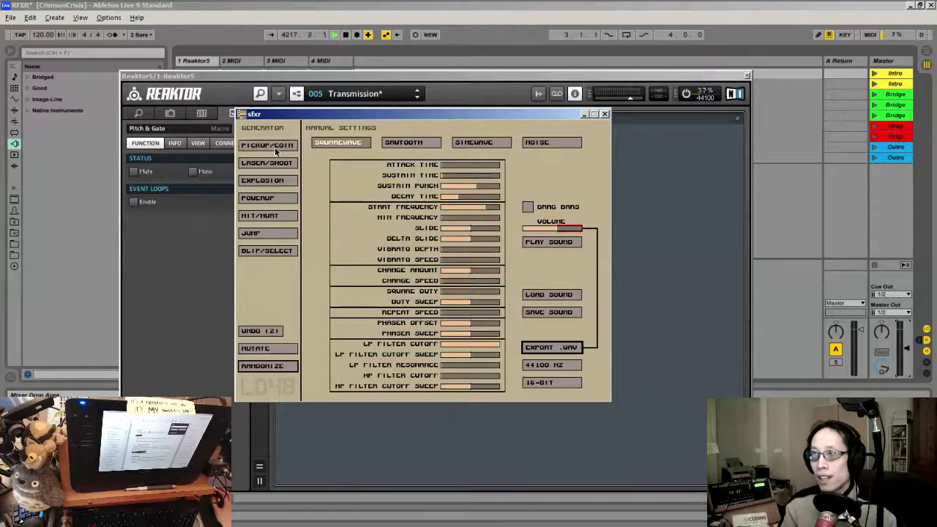
pyautogui.click(274, 147)
pyautogui.click(275, 147)
pyautogui.click(275, 147)
pyautogui.click(275, 147)
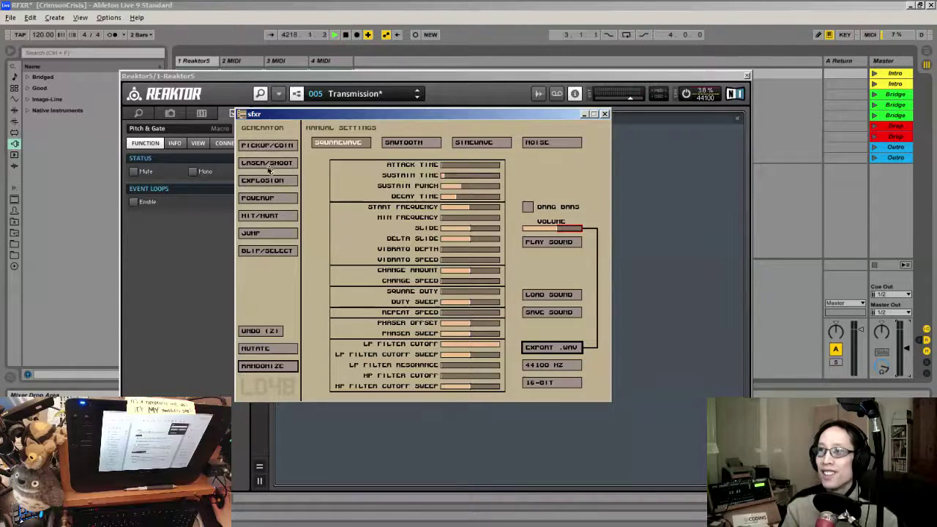
pyautogui.click(269, 165)
pyautogui.click(269, 165)
pyautogui.click(265, 183)
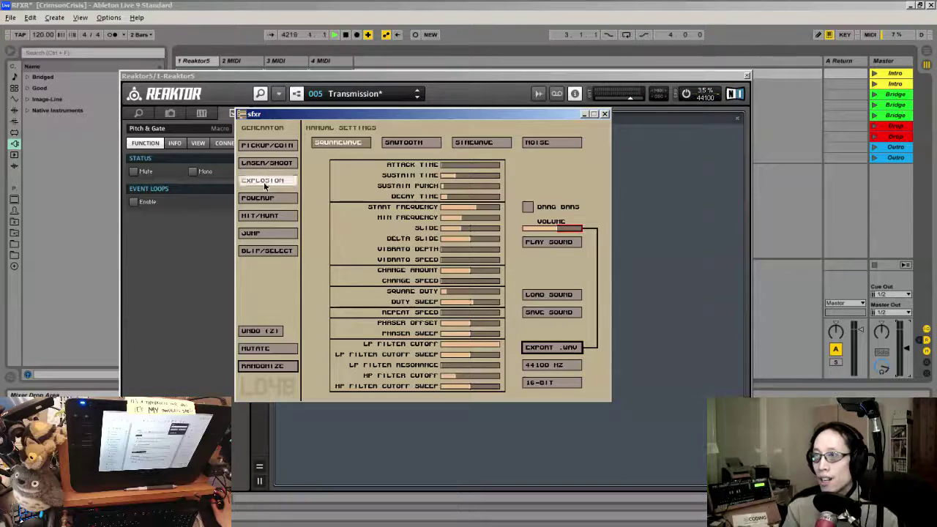
pyautogui.click(265, 186)
pyautogui.click(265, 186)
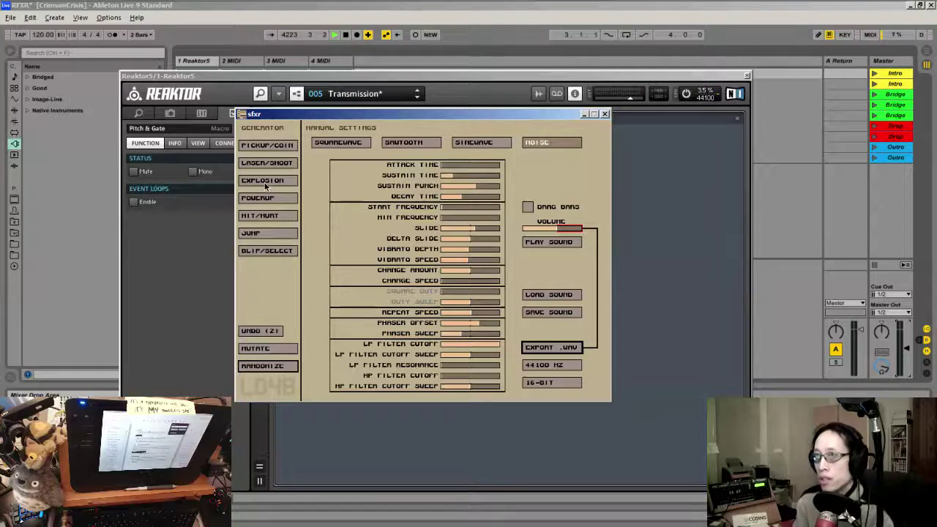
# Return to Reaktor and show the RFXR synth's control panel together with its snapshot list
pyautogui.click(172, 268)
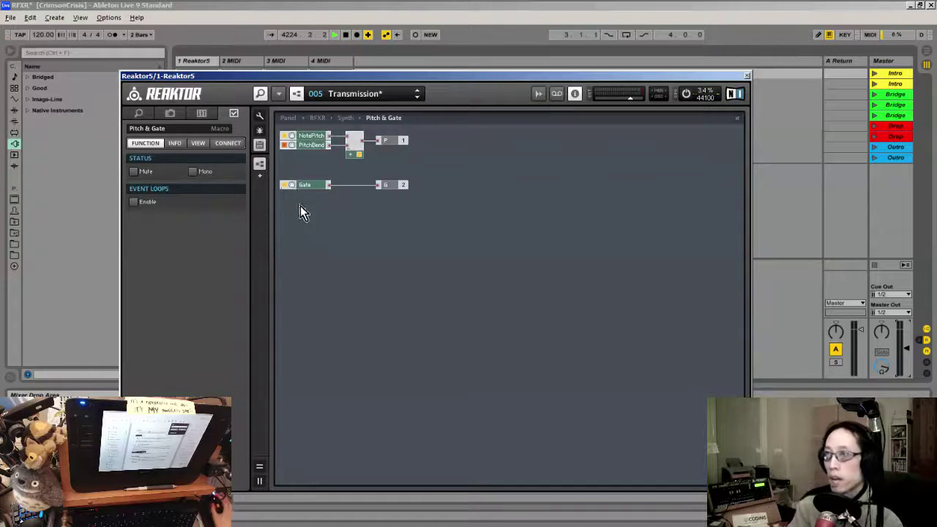
pyautogui.click(321, 123)
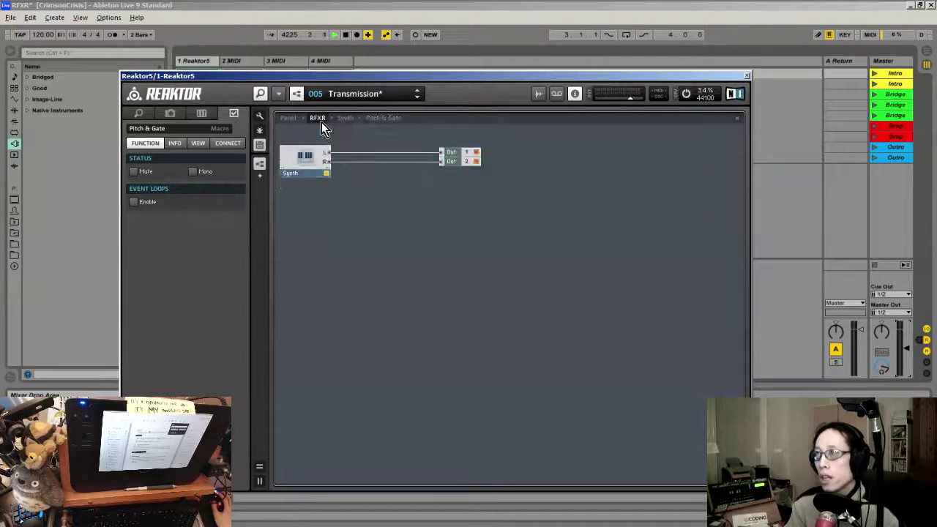
pyautogui.click(291, 121)
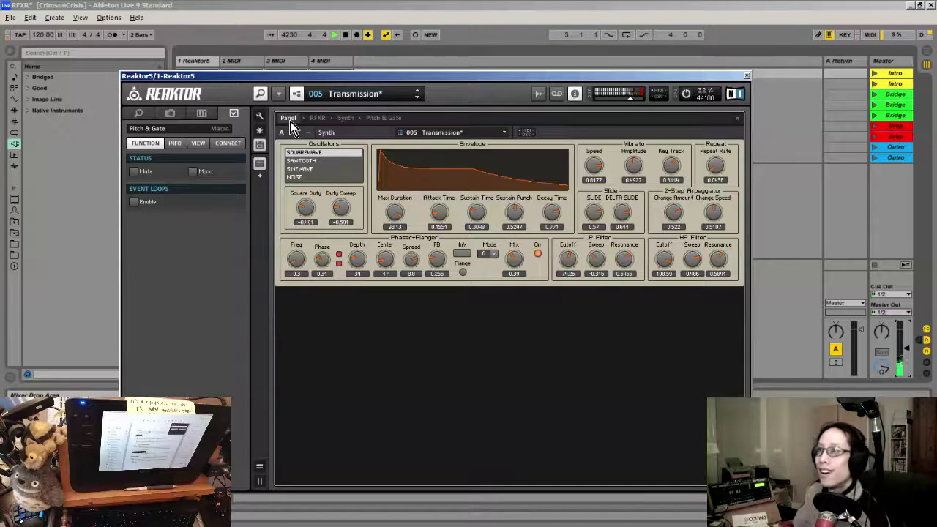
pyautogui.click(173, 117)
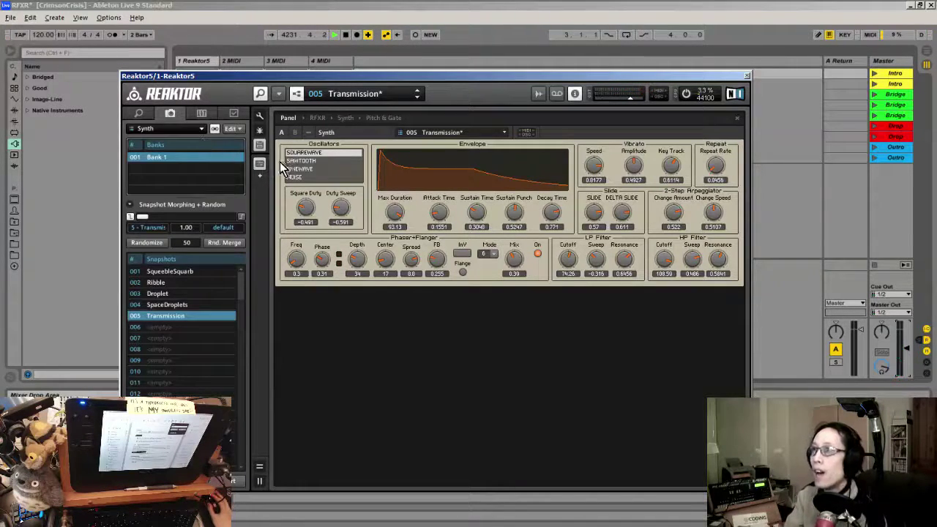
# Examine the Synth structure, looking inside its Pitch & Gate, Slide and Vibrato macros
pyautogui.click(318, 119)
pyautogui.click(345, 118)
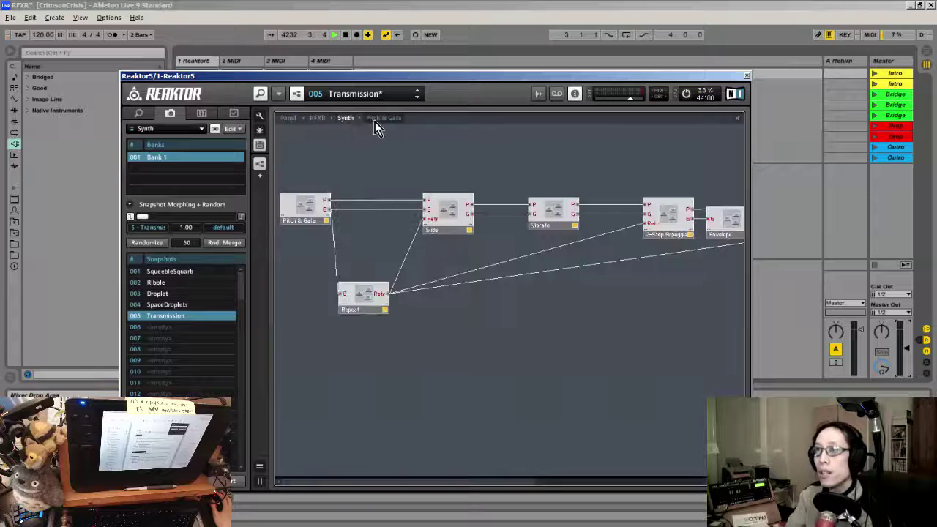
pyautogui.doubleClick(306, 209)
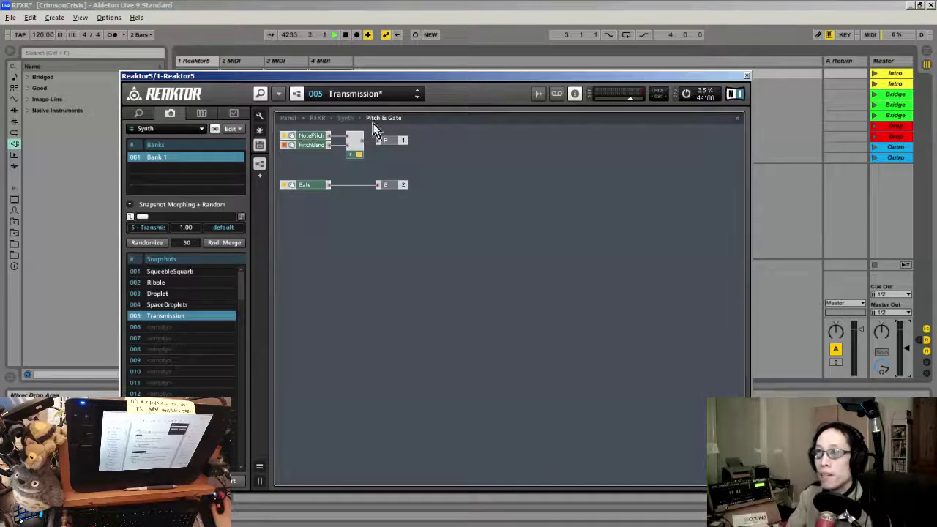
pyautogui.click(347, 117)
pyautogui.doubleClick(448, 210)
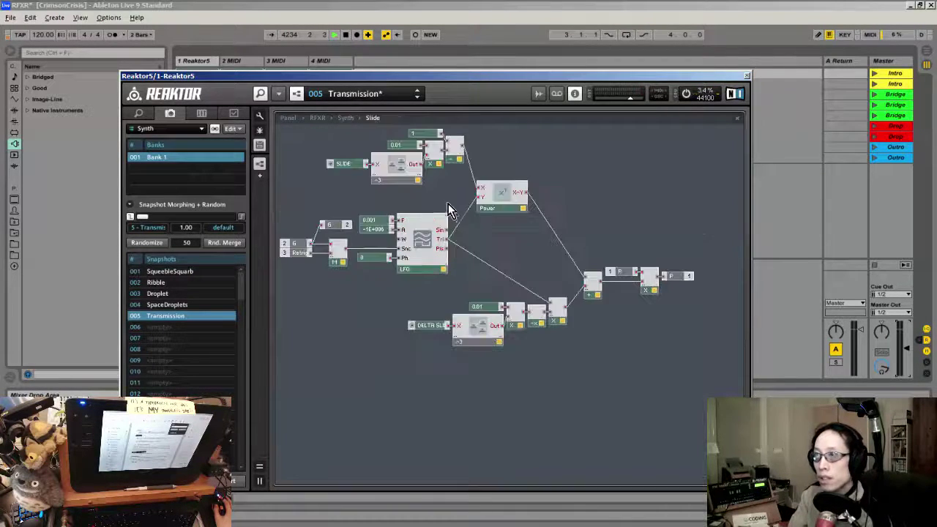
pyautogui.doubleClick(366, 131)
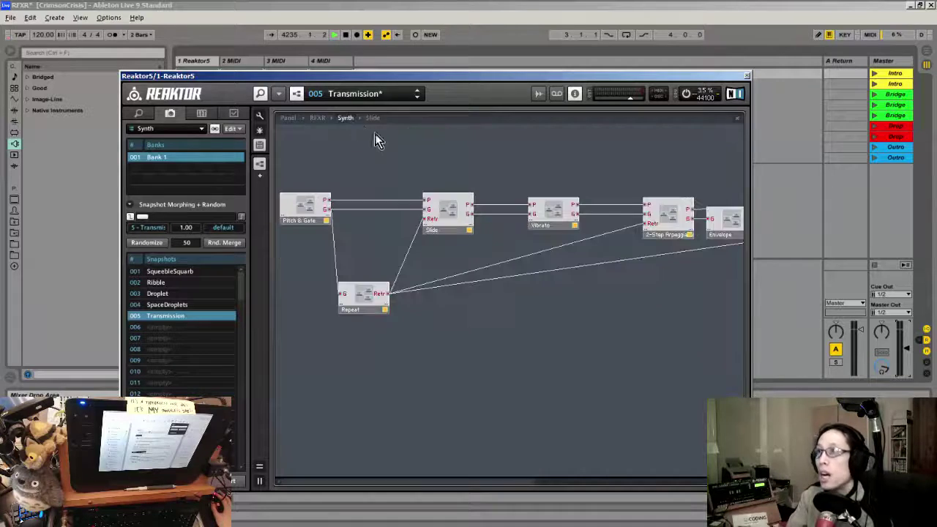
pyautogui.doubleClick(541, 210)
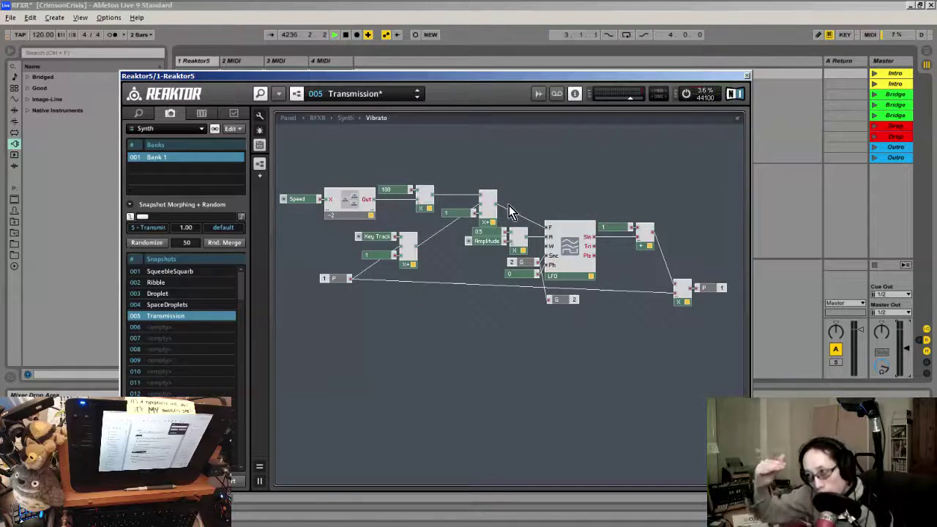
# Go back to the synth panel and randomize its parameters several times with the amount at 50
pyautogui.click(288, 122)
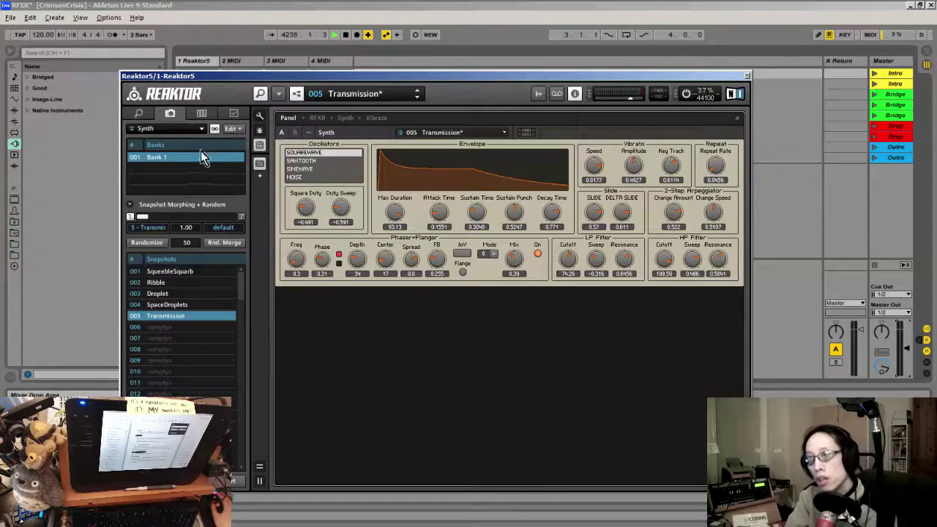
pyautogui.click(136, 243)
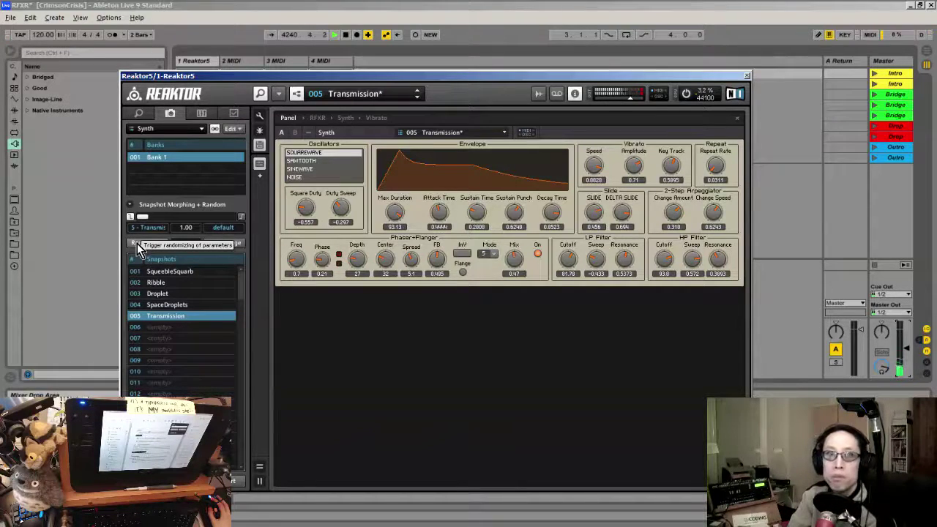
pyautogui.click(137, 243)
pyautogui.click(137, 243)
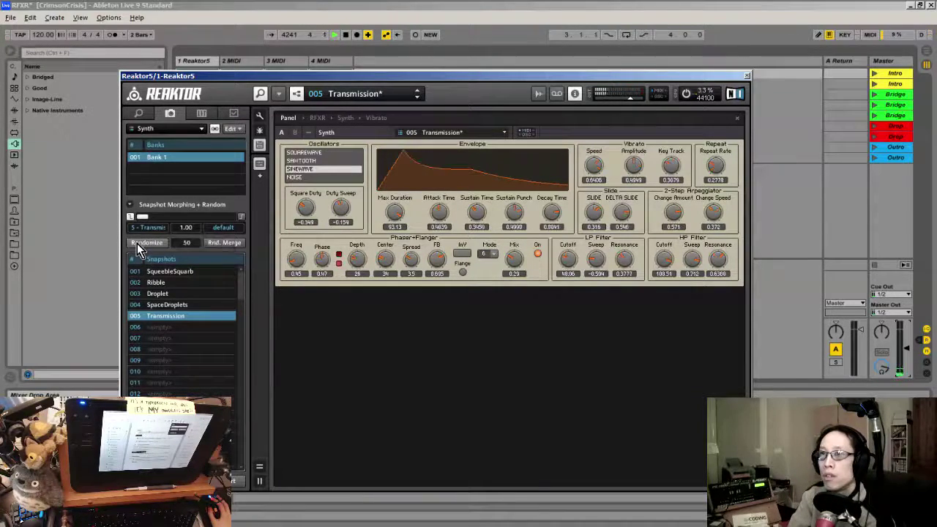
pyautogui.click(137, 243)
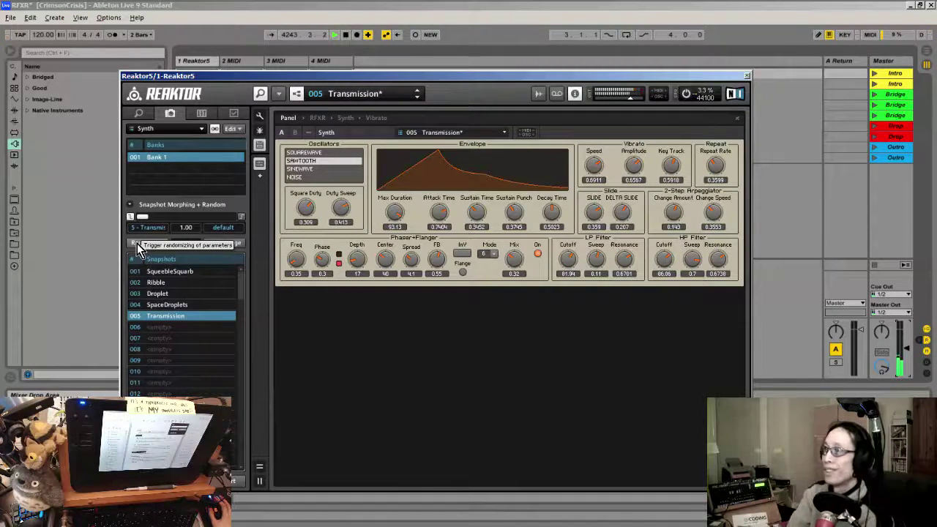
# Open the ASIO hardware setup from Live's audio preferences and set the buffer size to 240 samples
pyautogui.click(126, 32)
pyautogui.click(109, 17)
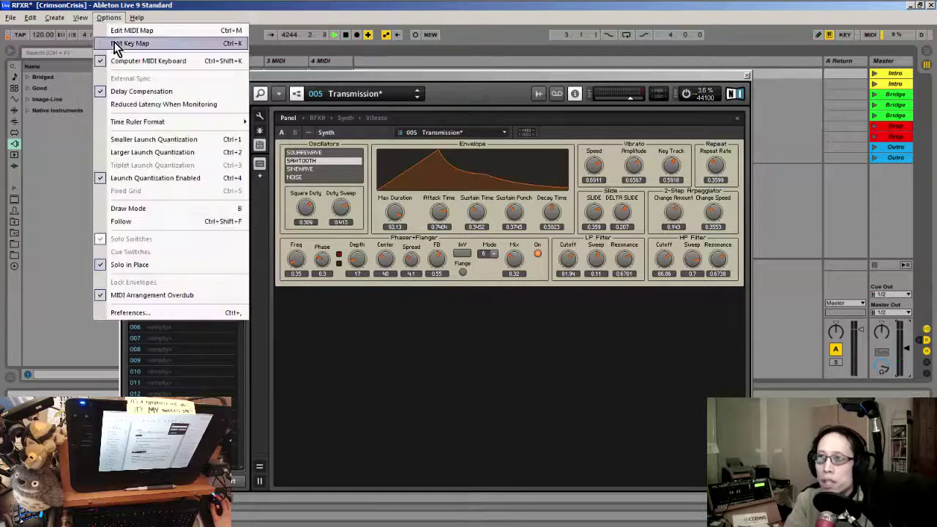
pyautogui.click(135, 314)
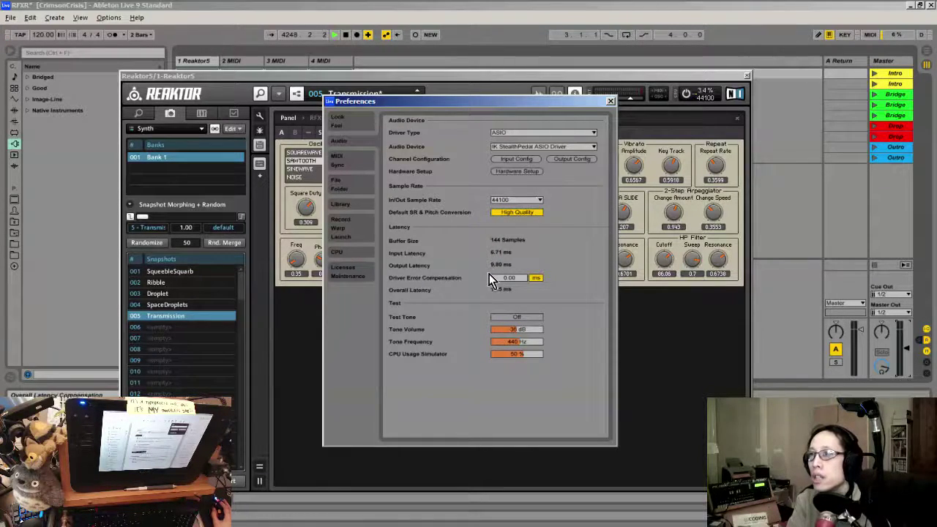
pyautogui.click(514, 173)
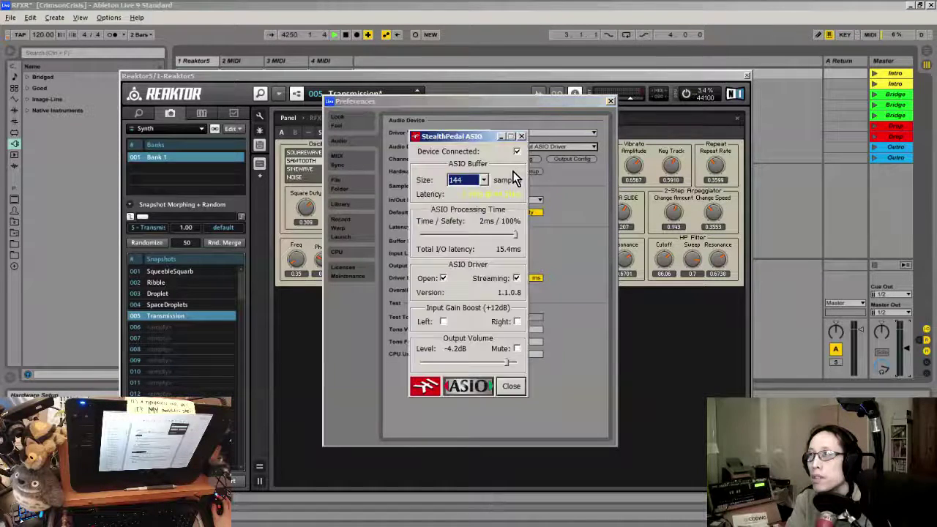
pyautogui.click(482, 181)
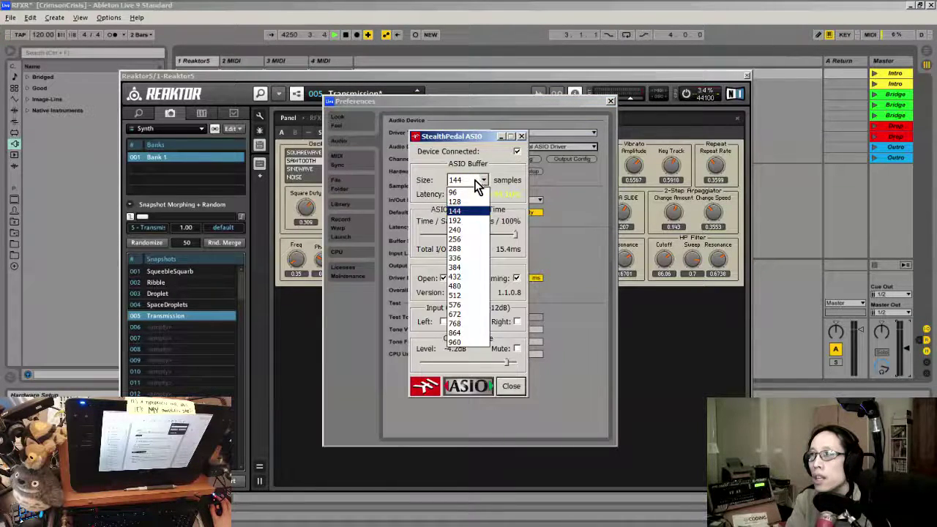
pyautogui.click(459, 229)
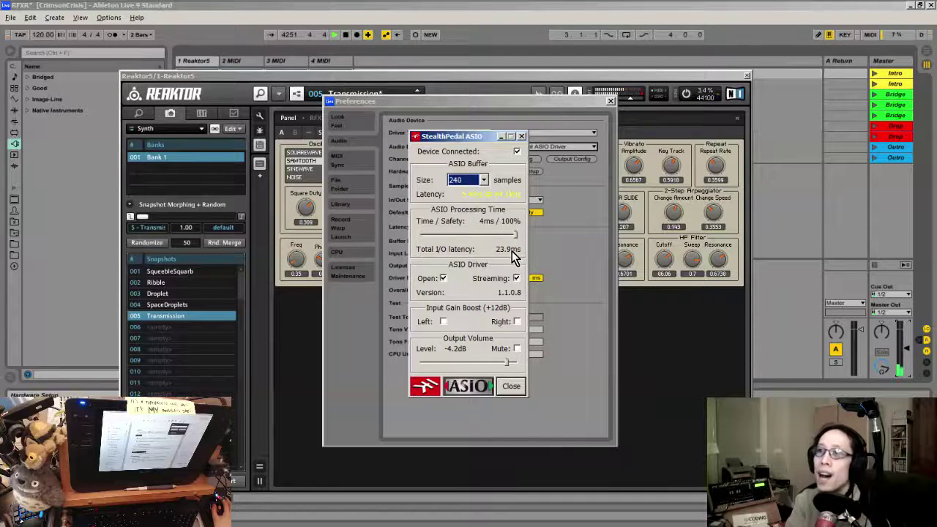
# Raise the ASIO buffer size to 512 samples and close the driver settings
pyautogui.click(474, 181)
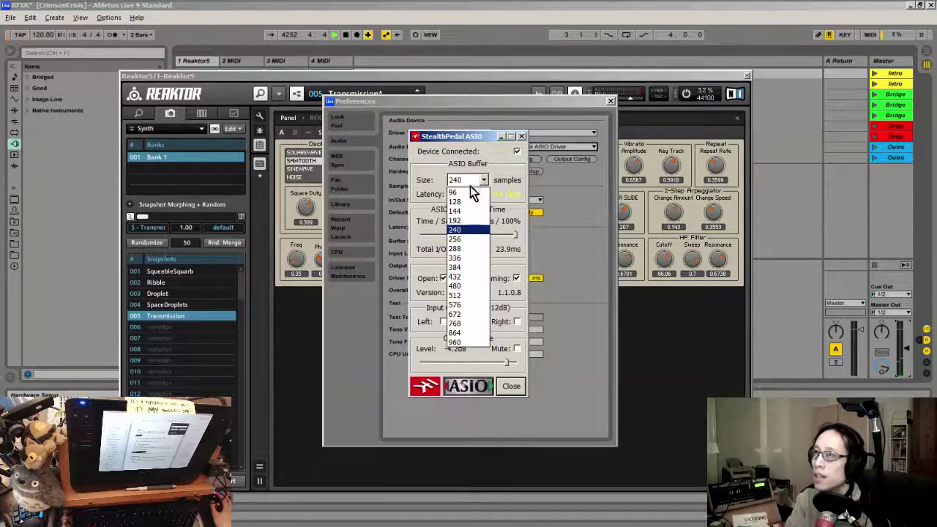
pyautogui.click(461, 295)
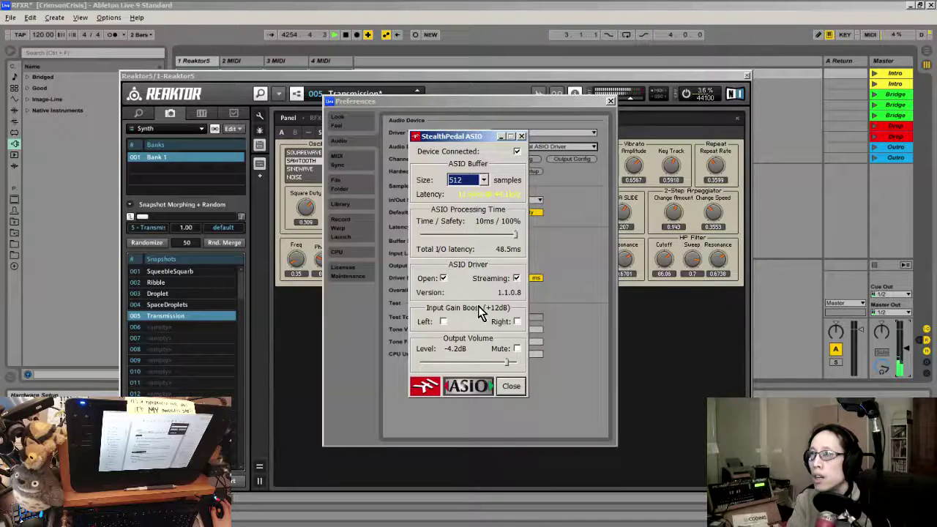
pyautogui.click(521, 137)
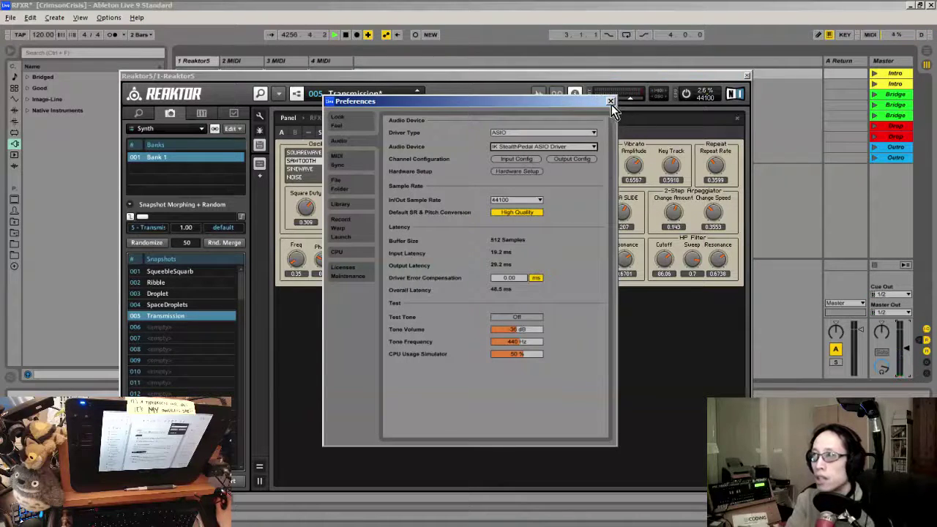
# Close Live's preferences and randomize the synth's parameters once with the amount at 50
pyautogui.click(611, 101)
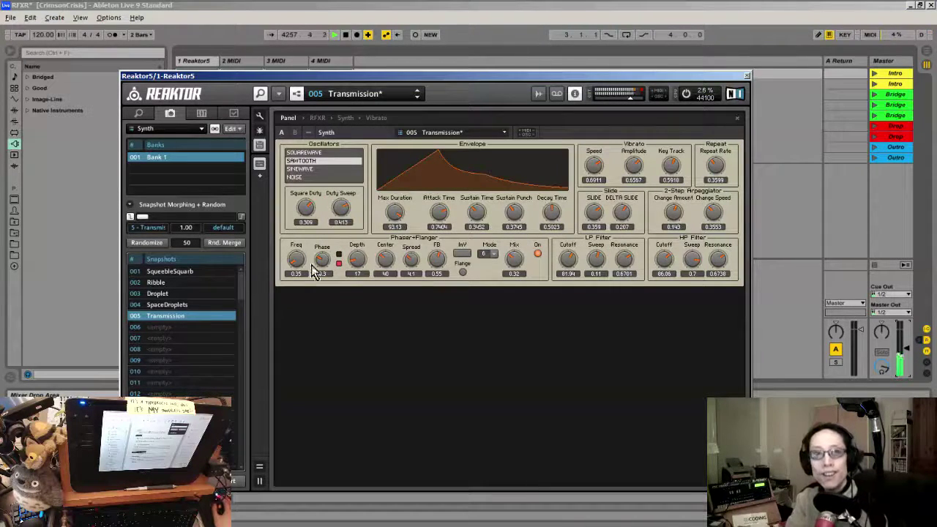
pyautogui.click(154, 243)
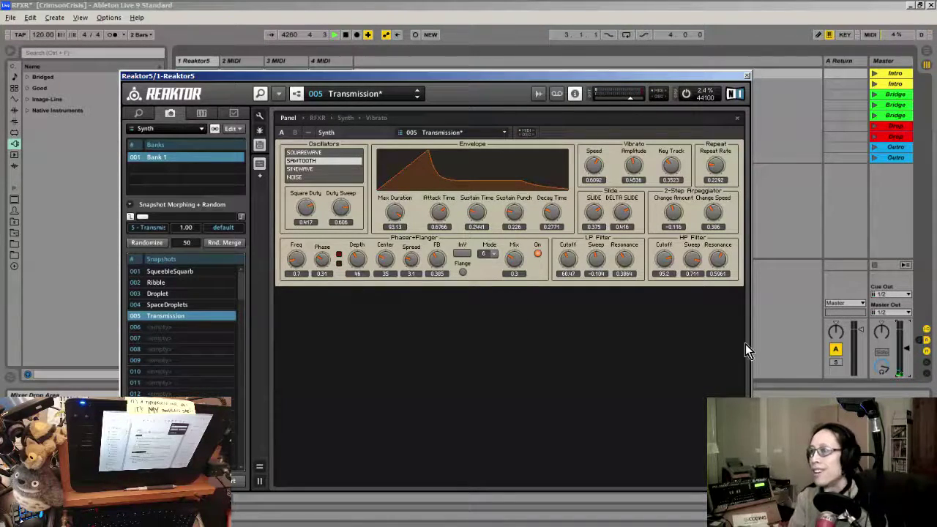
# Lower the master track's volume slightly in Live's mixer
pyautogui.click(798, 343)
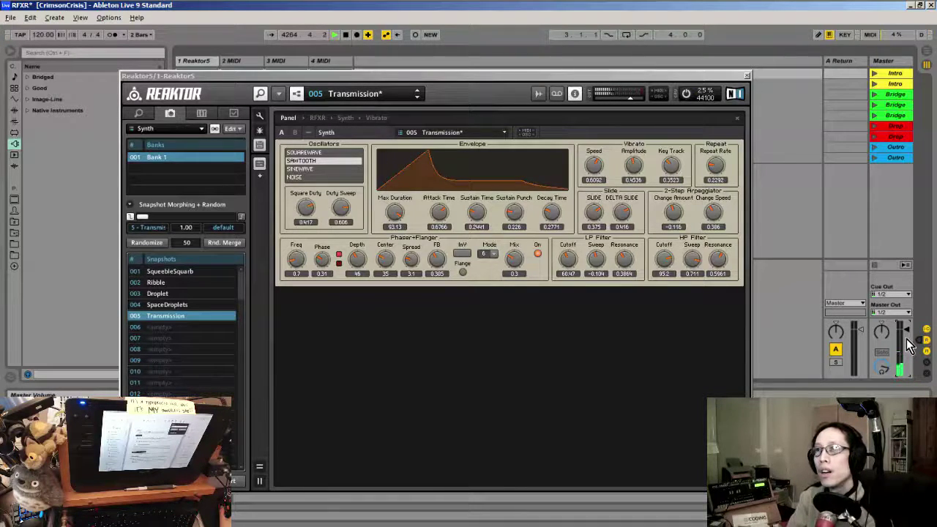
pyautogui.click(697, 353)
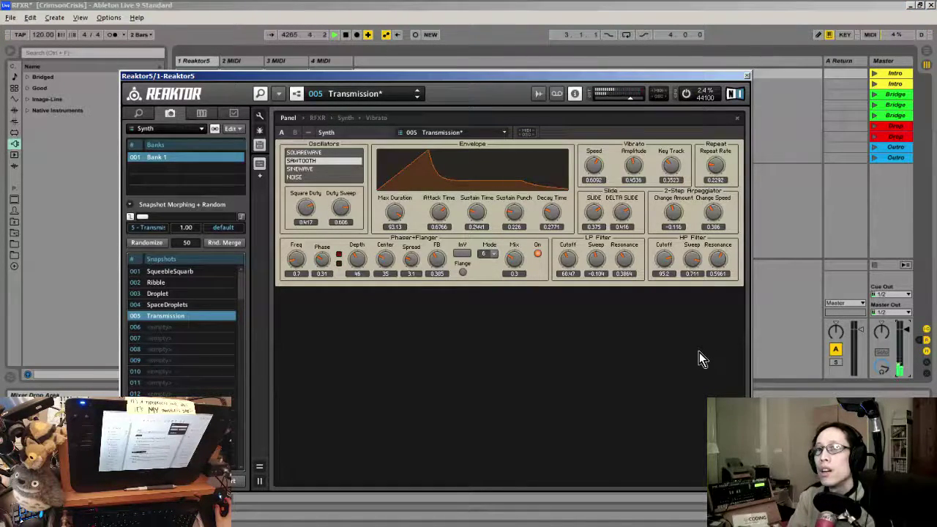
pyautogui.click(813, 363)
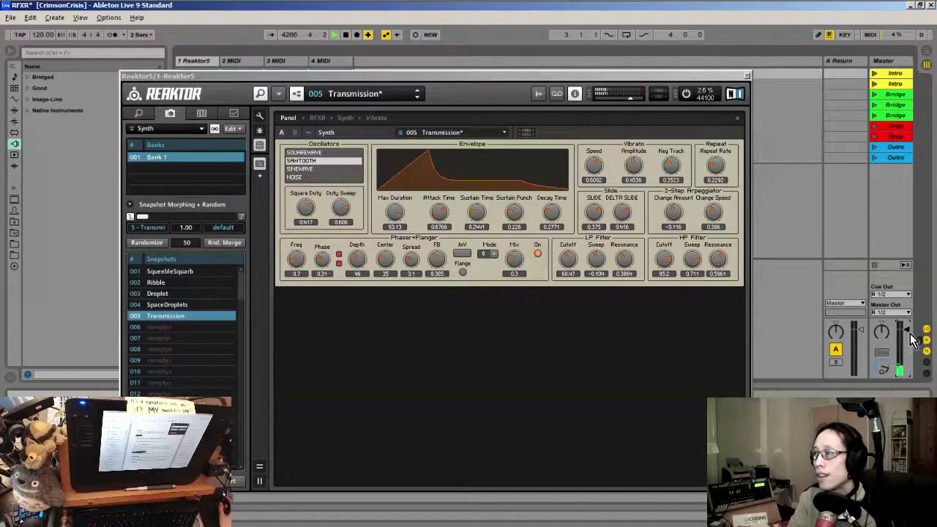
pyautogui.moveTo(910, 340); pyautogui.dragTo(910, 345)
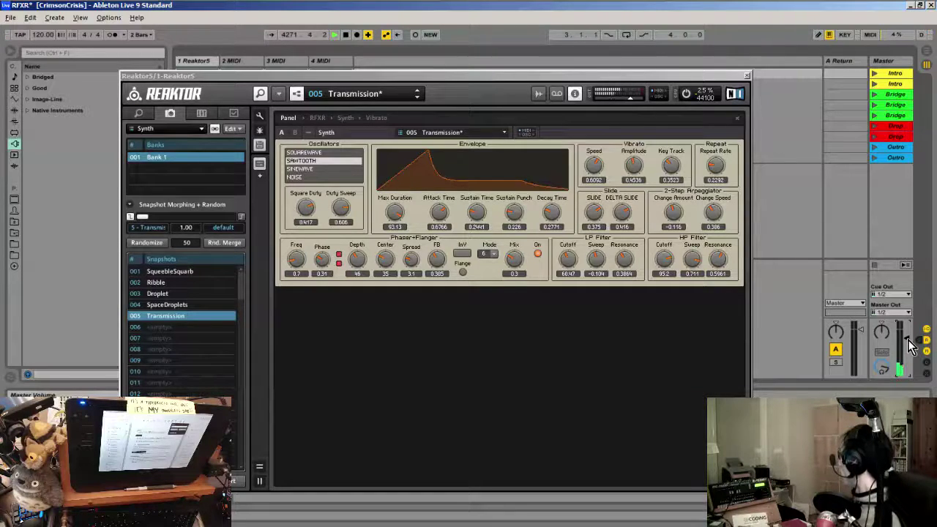
# Return to the synth window and randomize its parameters four more times with the amount at 50
pyautogui.click(268, 239)
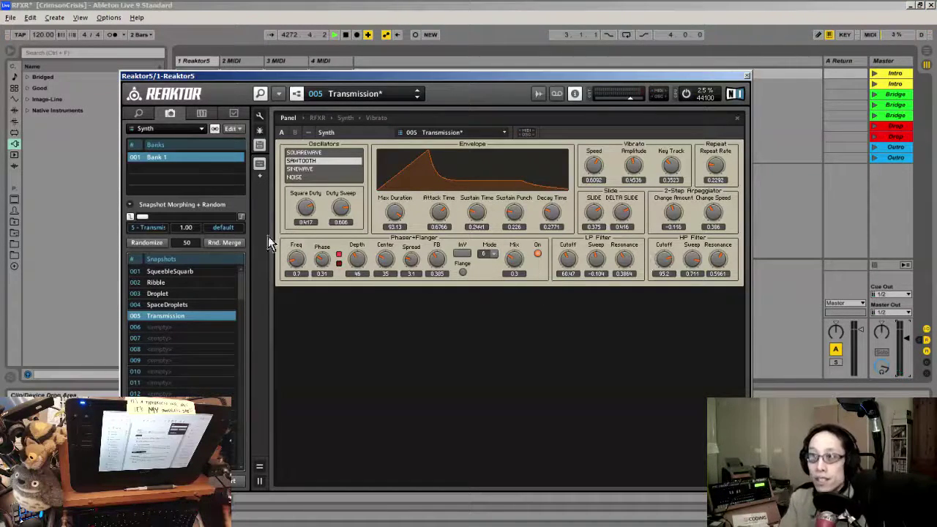
pyautogui.click(148, 243)
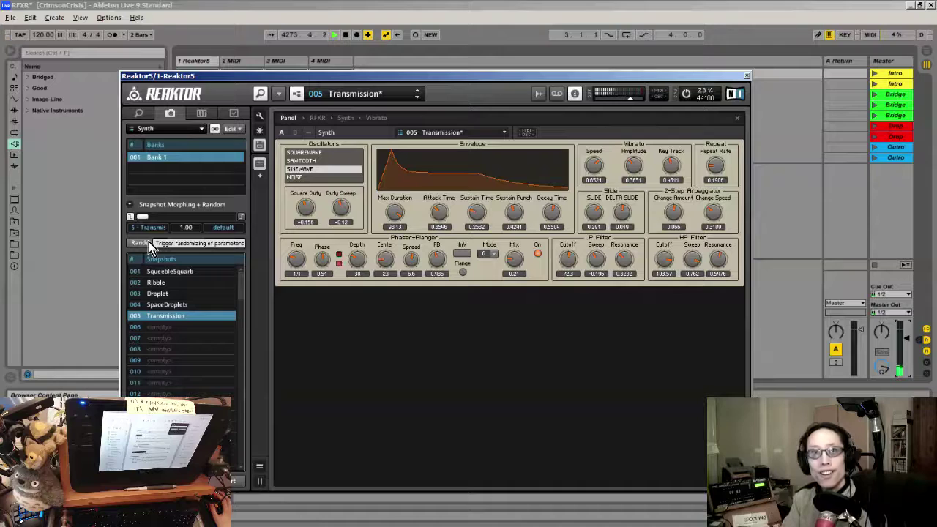
pyautogui.click(148, 245)
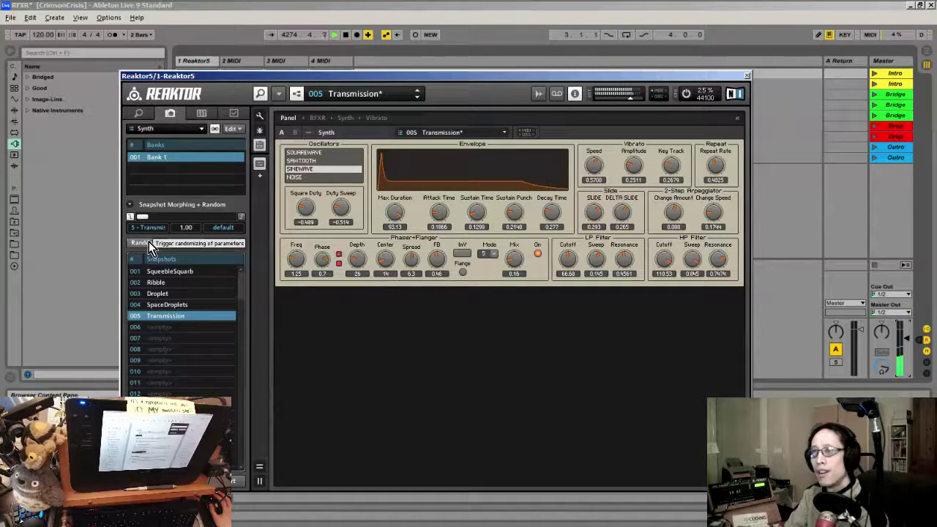
pyautogui.click(149, 244)
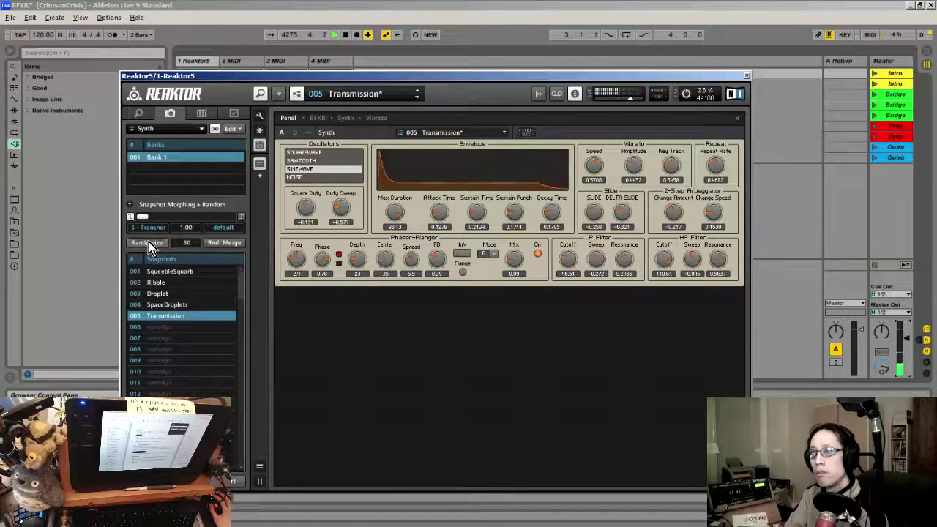
pyautogui.click(150, 245)
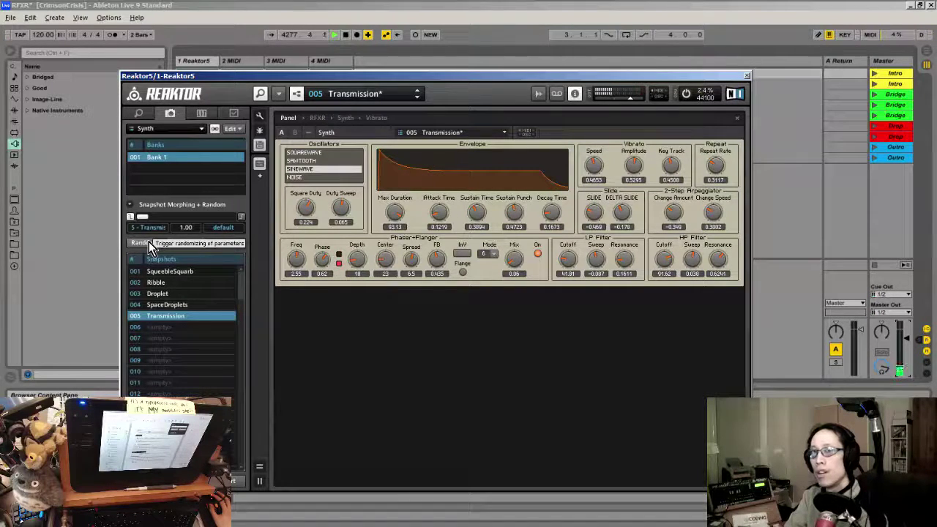
# Adjust the LP Filter to a cutoff of 67.79, a sweep of 0.716 and a resonance of 0.408
pyautogui.click(538, 254)
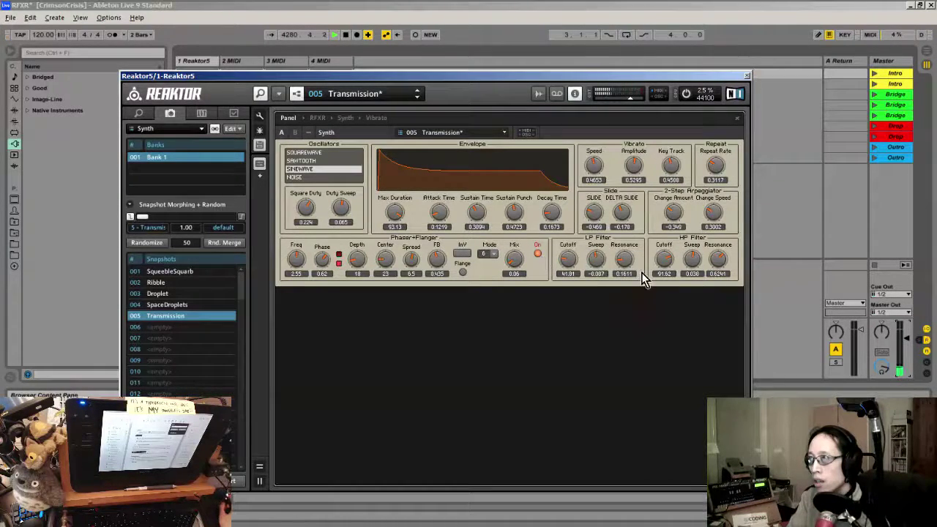
pyautogui.moveTo(572, 268); pyautogui.dragTo(568, 229)
pyautogui.moveTo(566, 219); pyautogui.dragTo(565, 237)
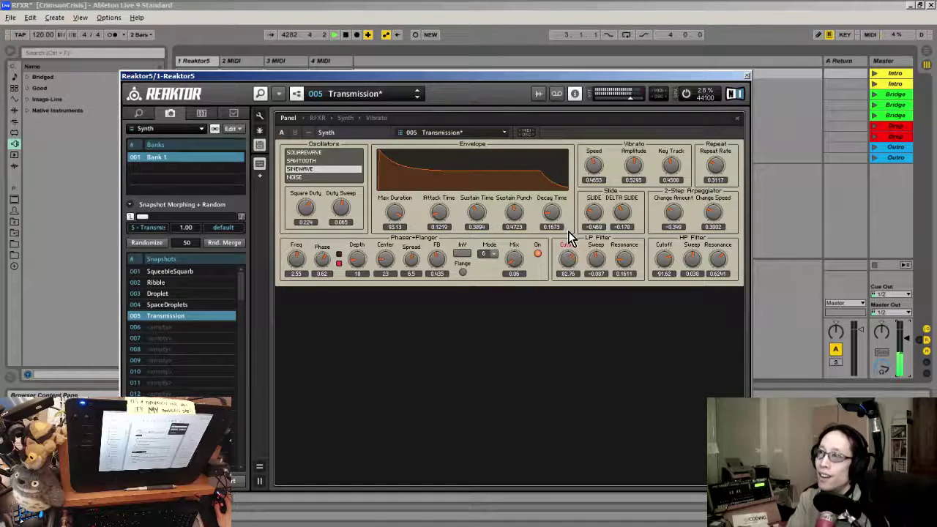
pyautogui.moveTo(600, 265); pyautogui.dragTo(598, 237)
pyautogui.moveTo(623, 266); pyautogui.dragTo(626, 251)
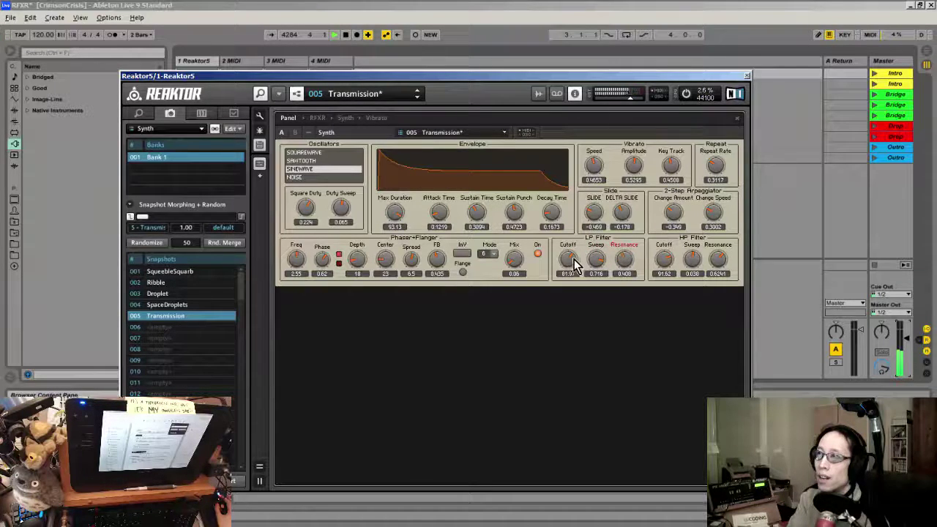
pyautogui.moveTo(569, 268); pyautogui.dragTo(569, 271)
# Set Slide to about 0.601, Delta Slide to -0.194, Repeat Rate to 0.5321 and the envelope's Decay Time to 0.6633
pyautogui.moveTo(591, 220); pyautogui.dragTo(624, 222)
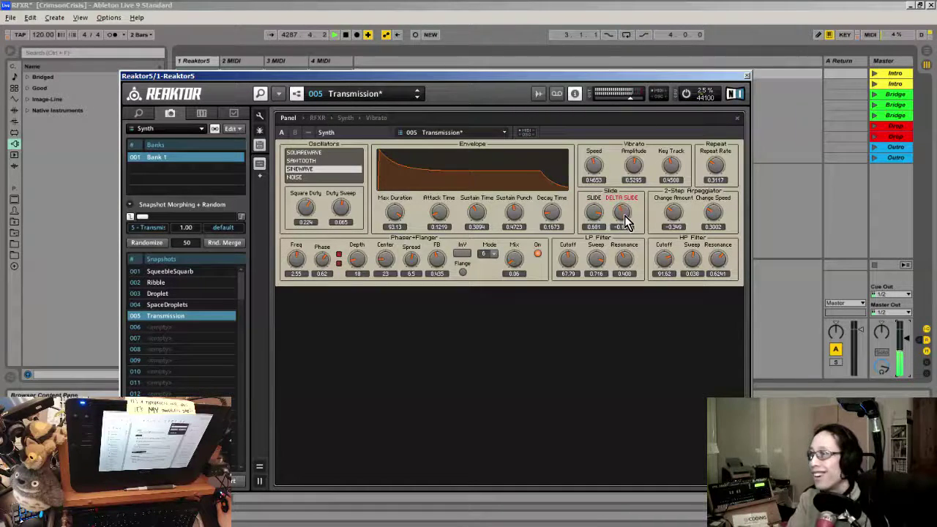
pyautogui.moveTo(716, 167); pyautogui.dragTo(717, 146)
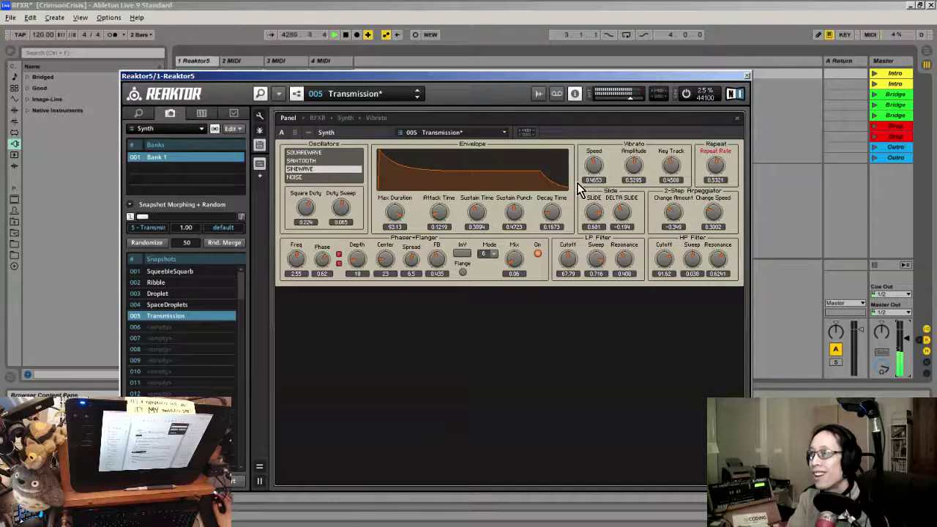
pyautogui.moveTo(552, 214); pyautogui.dragTo(551, 180)
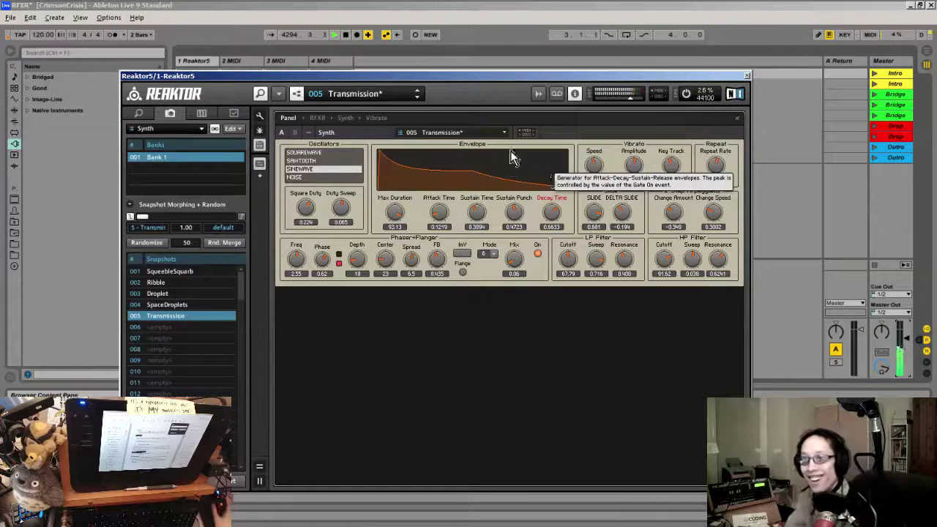
# Randomize the synth again, then set Attack Time to 0.3692, LP Filter cutoff to 89.74 and HP Filter cutoff to 94.17
pyautogui.click(161, 241)
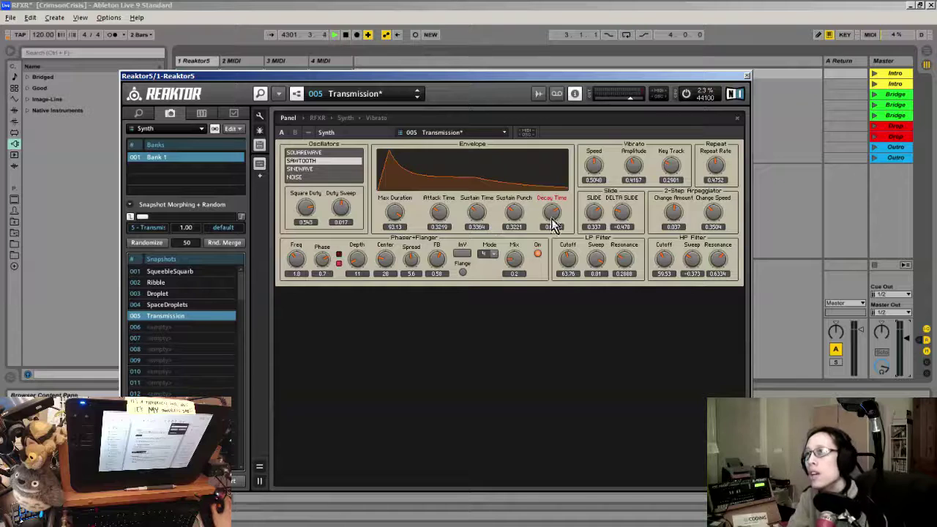
pyautogui.moveTo(440, 217); pyautogui.dragTo(441, 218)
pyautogui.moveTo(569, 258)
pyautogui.mouseDown()
pyautogui.moveTo(561, 226)
pyautogui.moveTo(565, 240)
pyautogui.mouseUp()
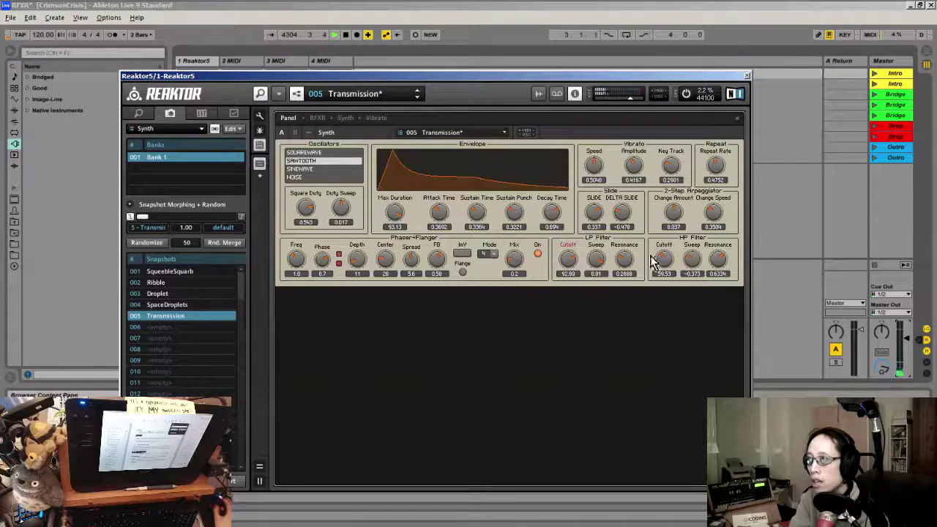
pyautogui.moveTo(654, 261)
pyautogui.mouseDown()
pyautogui.moveTo(665, 232)
pyautogui.moveTo(665, 247)
pyautogui.mouseUp()
pyautogui.moveTo(568, 261); pyautogui.dragTo(569, 271)
# Set Repeat Rate to 0.3177, the arpeggiator's Change Amount to -0.380 and Change Speed to 0.5236, and Sustain Punch to 0.4953
pyautogui.moveTo(715, 167)
pyautogui.mouseDown()
pyautogui.moveTo(714, 144)
pyautogui.moveTo(713, 194)
pyautogui.moveTo(712, 175)
pyautogui.mouseUp()
pyautogui.moveTo(673, 212); pyautogui.dragTo(710, 197)
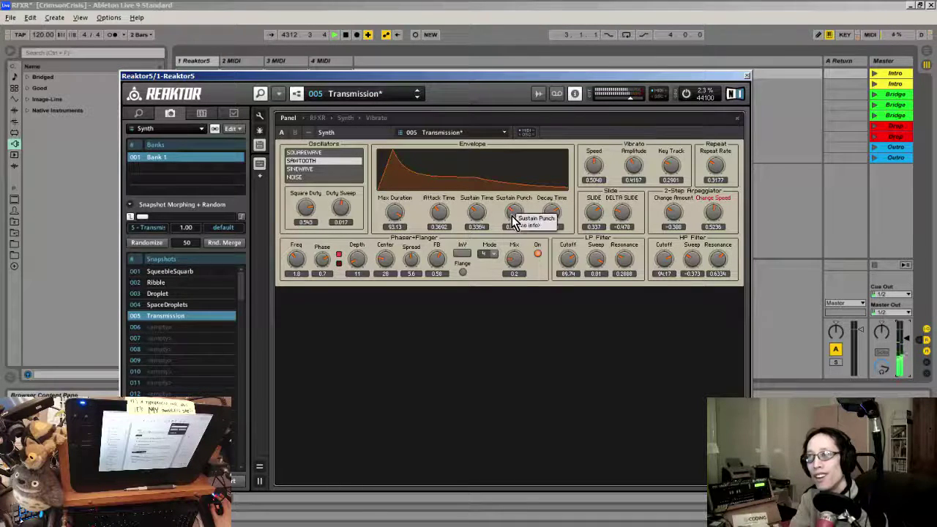
pyautogui.moveTo(514, 220); pyautogui.dragTo(515, 210)
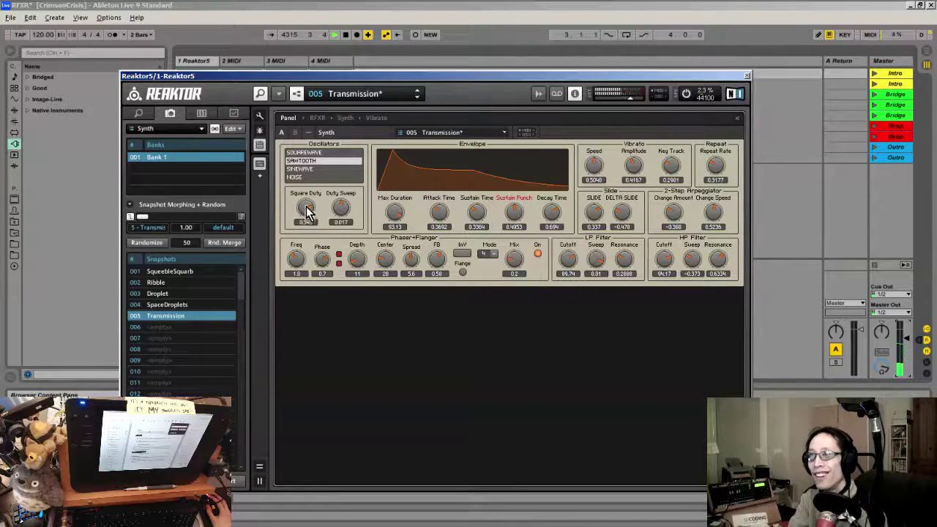
# Audition the square and sine oscillator waveforms, ending on SQUAREWAVE
pyautogui.click(300, 152)
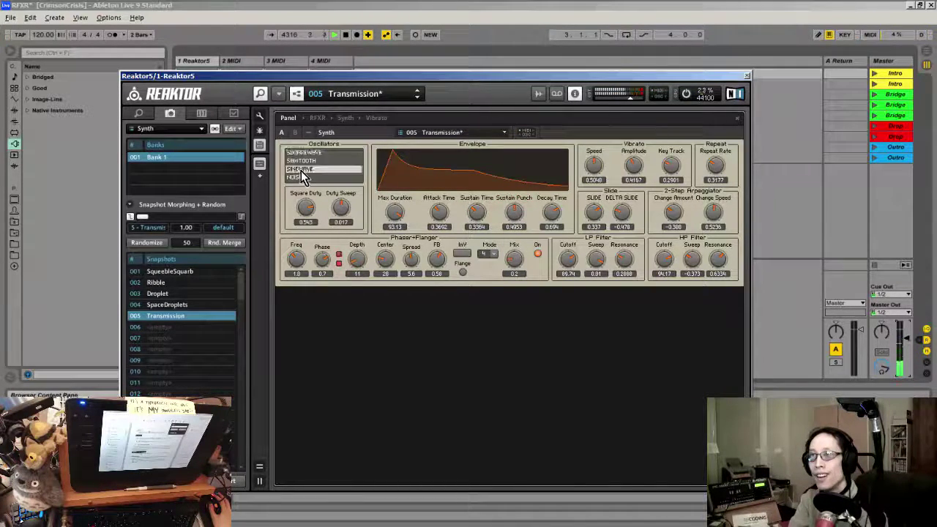
pyautogui.click(302, 168)
pyautogui.click(306, 153)
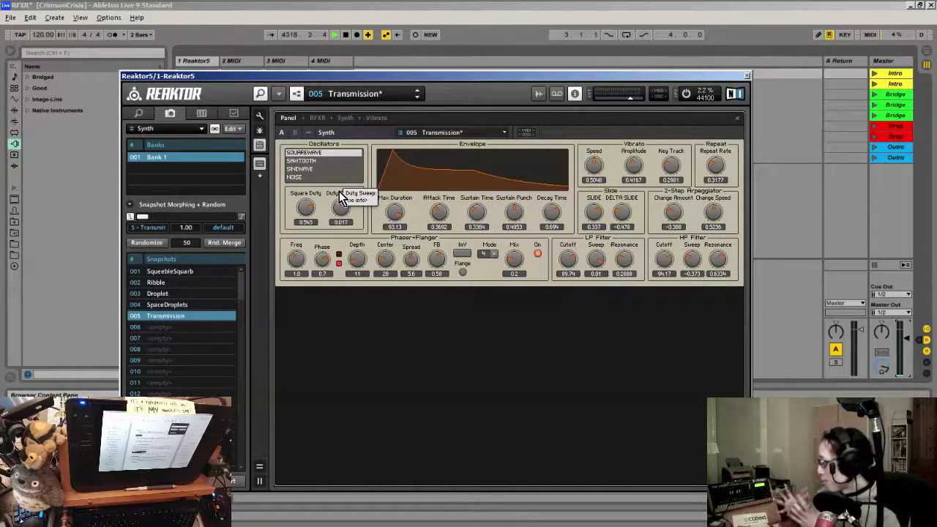
# Audition the saved snapshots SqueebleSquarb, Ribble, Droplet and SpaceDroplets in turn
pyautogui.click(187, 271)
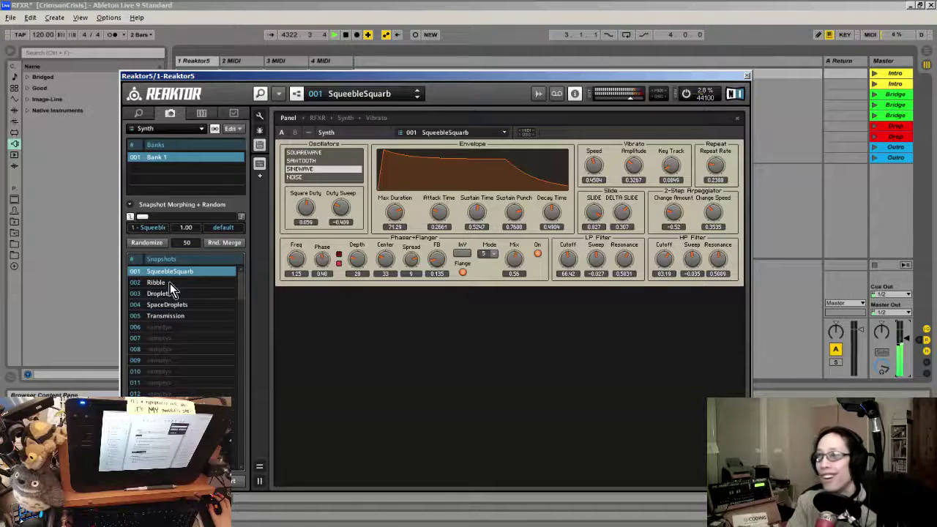
pyautogui.click(170, 283)
pyautogui.click(167, 293)
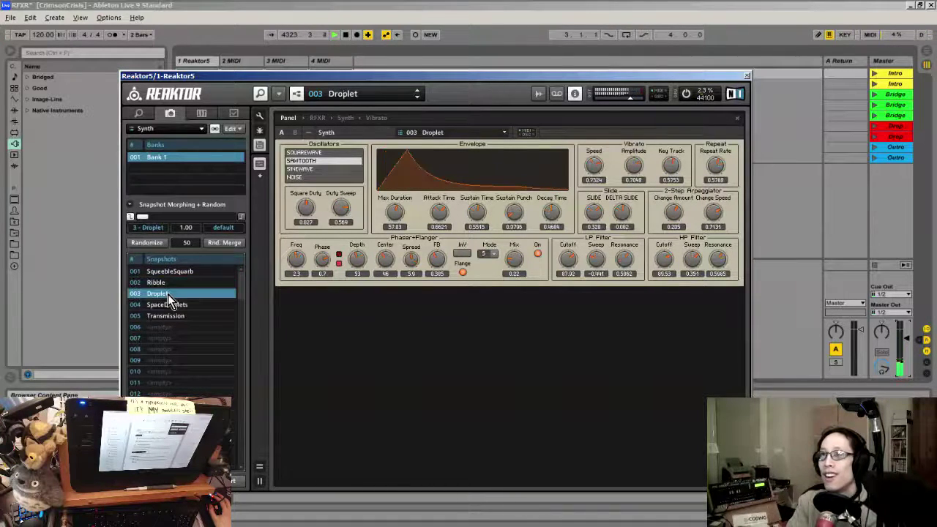
pyautogui.click(173, 306)
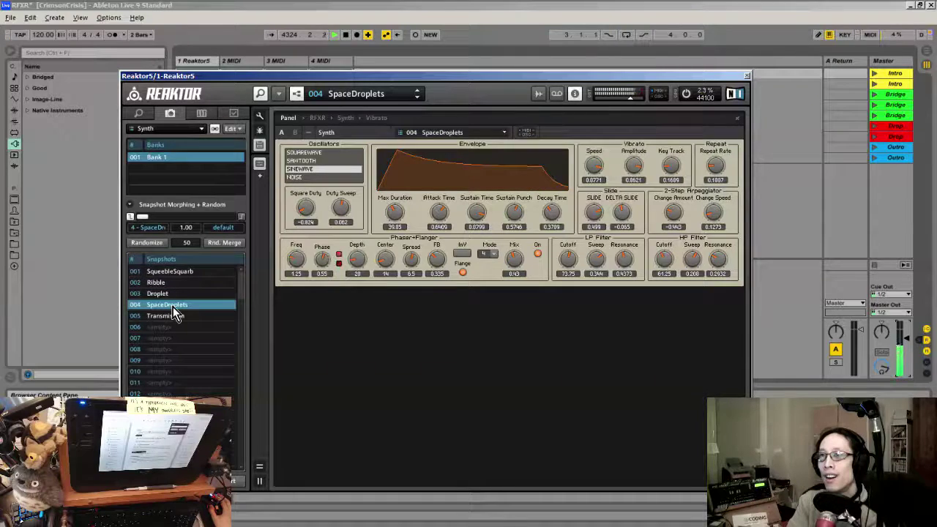
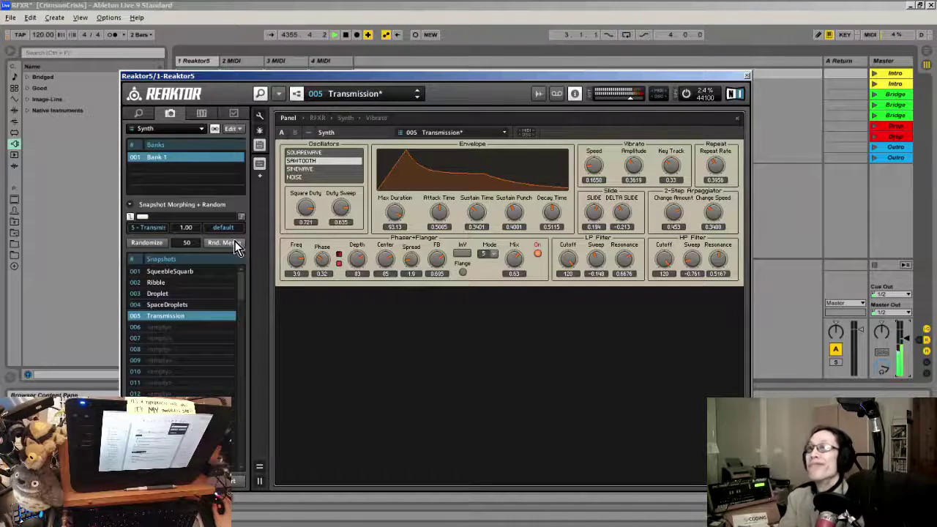
# Randomize the Transmission snapshot twice, then set the LP cutoff to 111.74 and HP cutoff to 112.91 and adjust the HP sweep and resonance
pyautogui.click(152, 244)
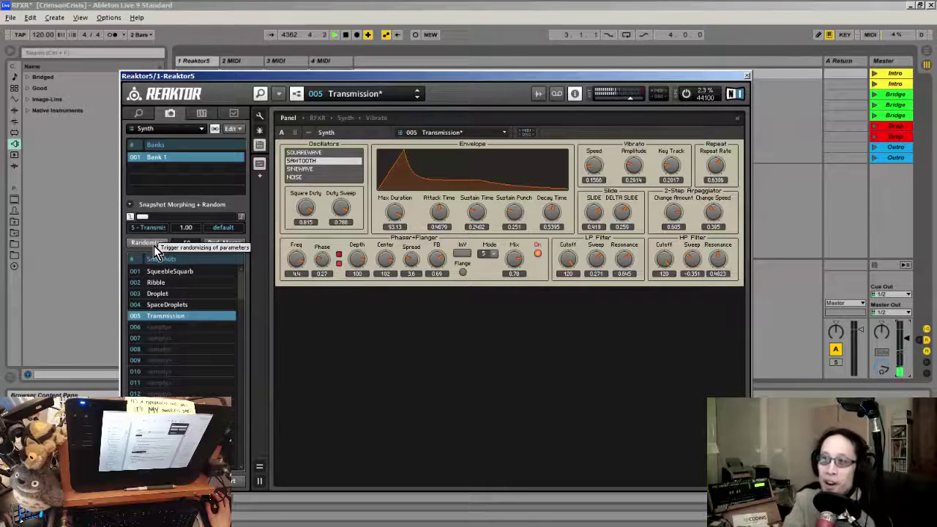
pyautogui.click(153, 245)
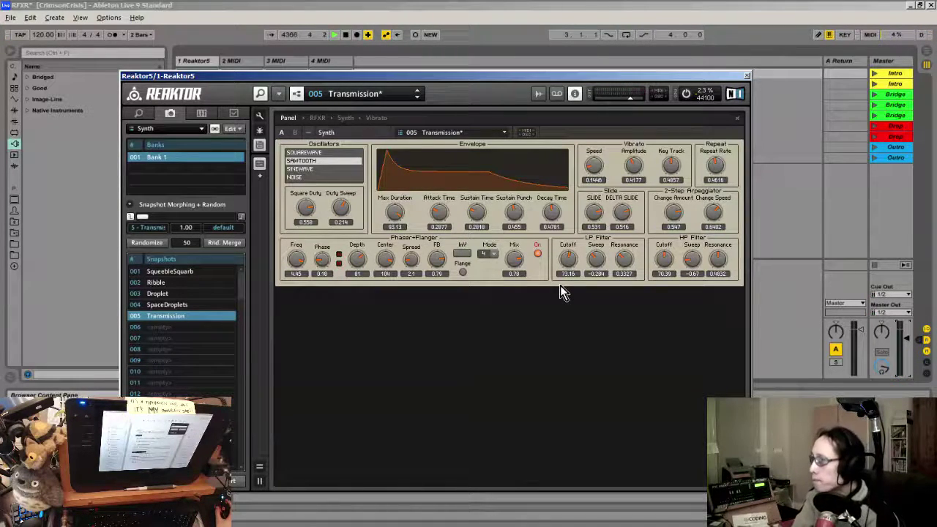
pyautogui.moveTo(569, 257); pyautogui.dragTo(568, 236)
pyautogui.moveTo(664, 261); pyautogui.dragTo(669, 229)
pyautogui.moveTo(692, 262); pyautogui.dragTo(721, 263)
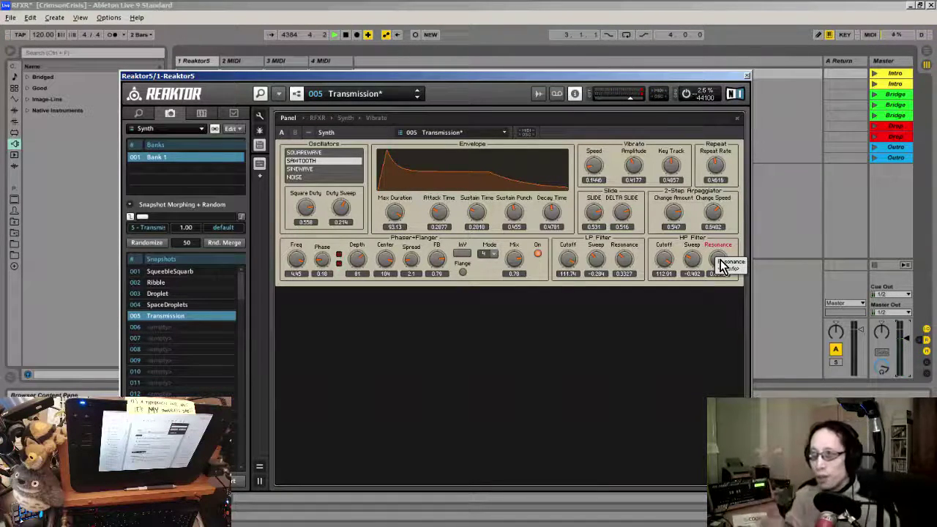
# Save the Reaktor ensemble
pyautogui.rightClick(716, 259)
pyautogui.click(279, 94)
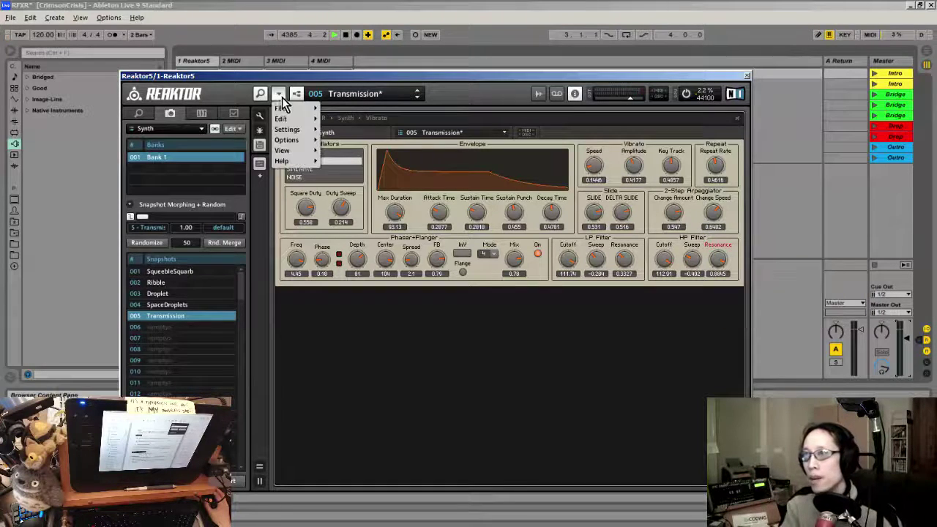
pyautogui.moveTo(297, 108)
pyautogui.click(352, 141)
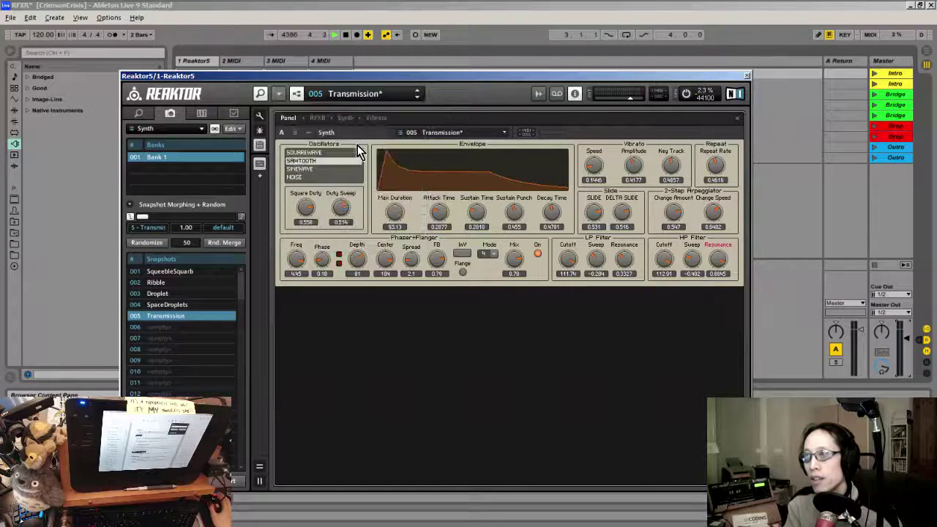
# Switch to Total Commander and copy rfxr.ens from the Reaktor Instruments folder to the Dropbox Public folder, overwriting the existing copy
pyautogui.moveTo(266, 5)
pyautogui.click(65, 7)
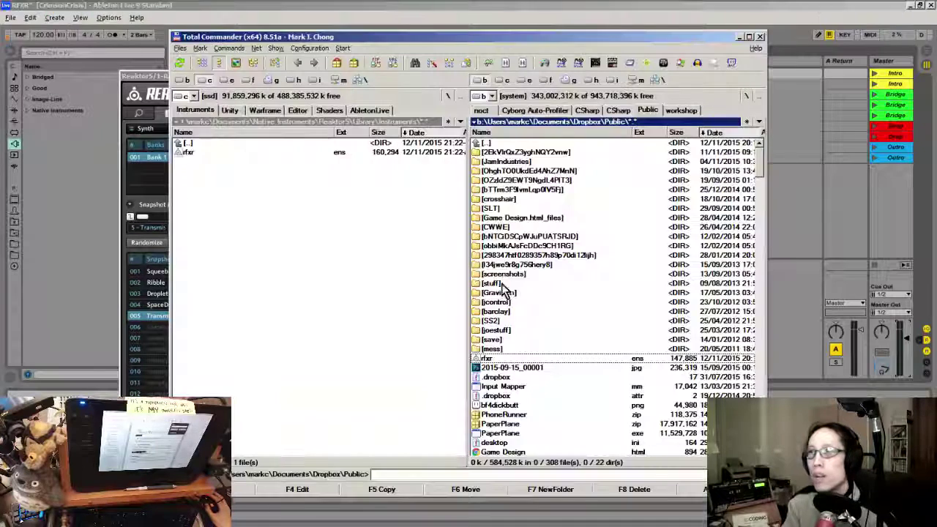
pyautogui.click(204, 150)
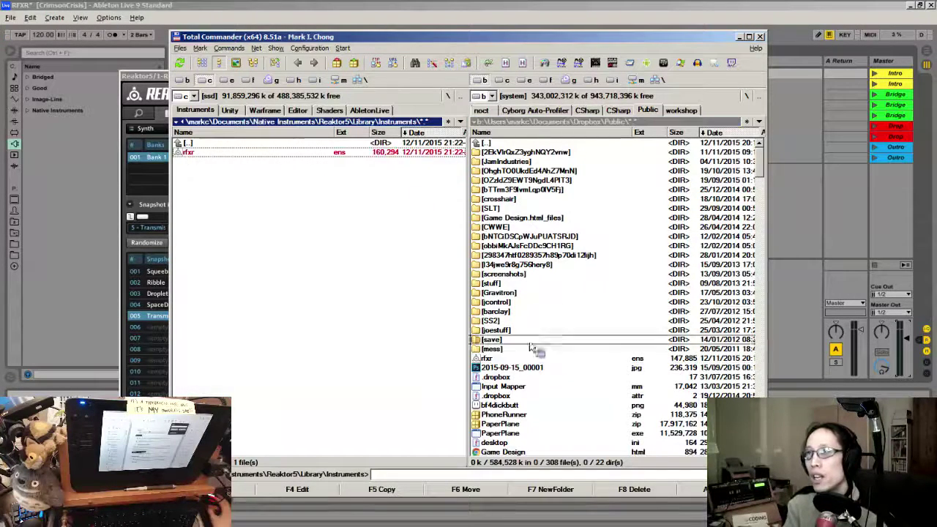
pyautogui.press('F5')
pyautogui.click(366, 305)
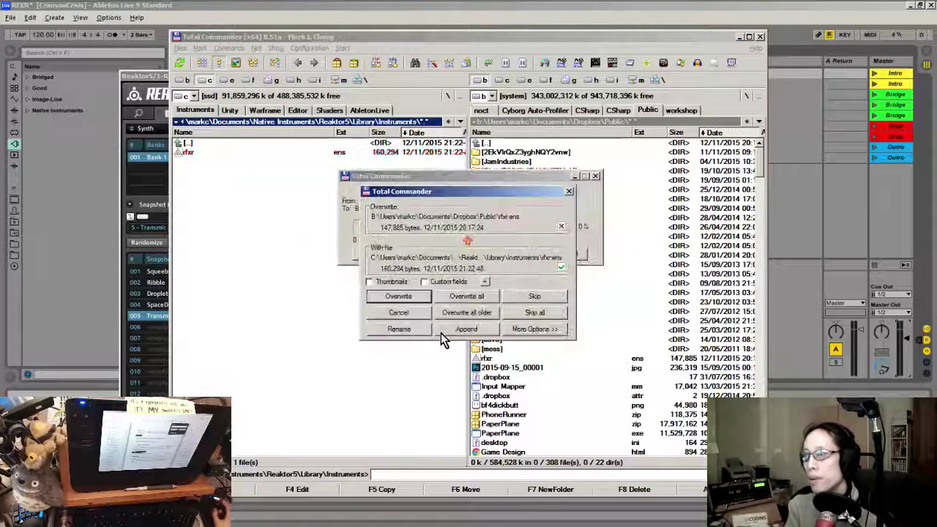
pyautogui.click(414, 301)
# Copy the Dropbox public link of rfxr.ens and switch away from the file manager
pyautogui.click(490, 358)
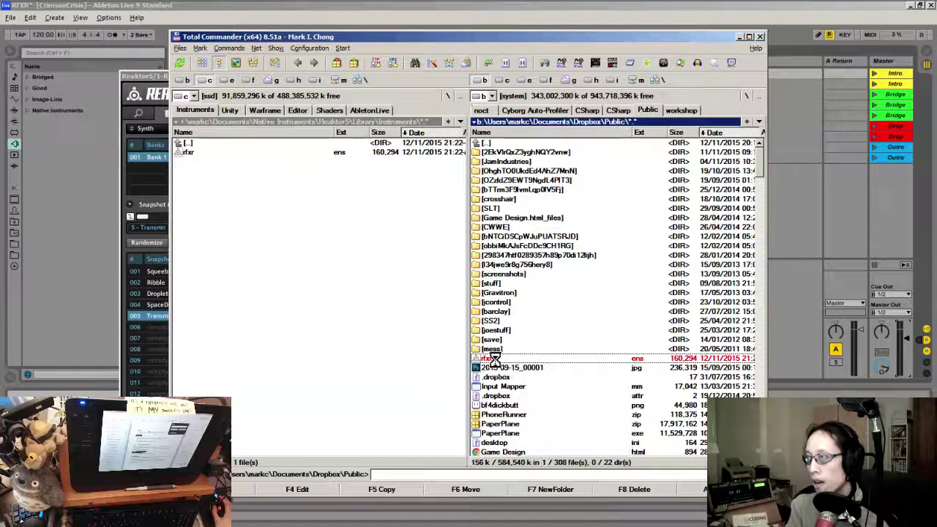
pyautogui.rightClick(492, 358)
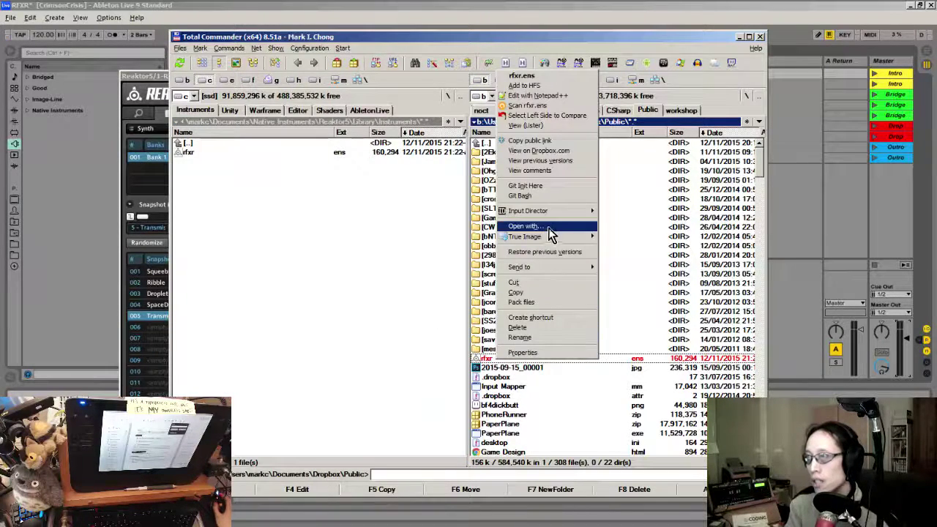
pyautogui.click(550, 143)
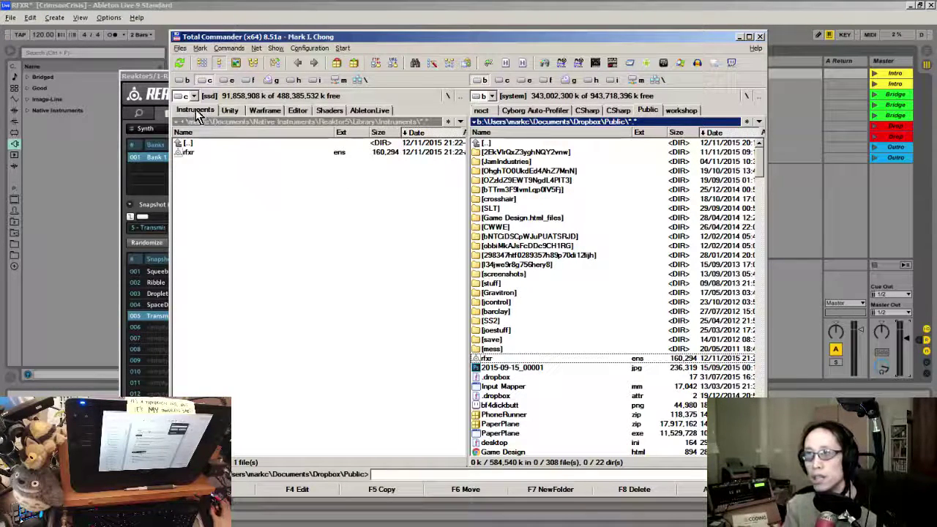
pyautogui.click(28, 101)
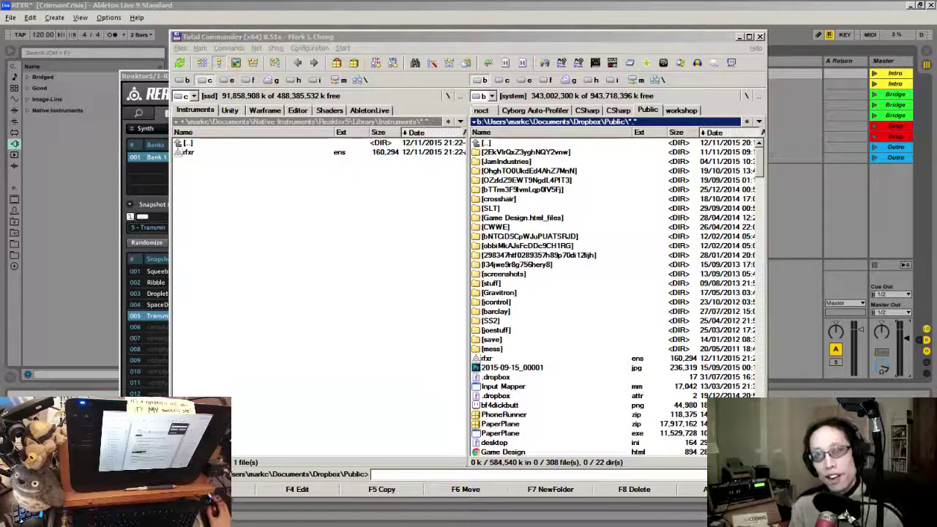